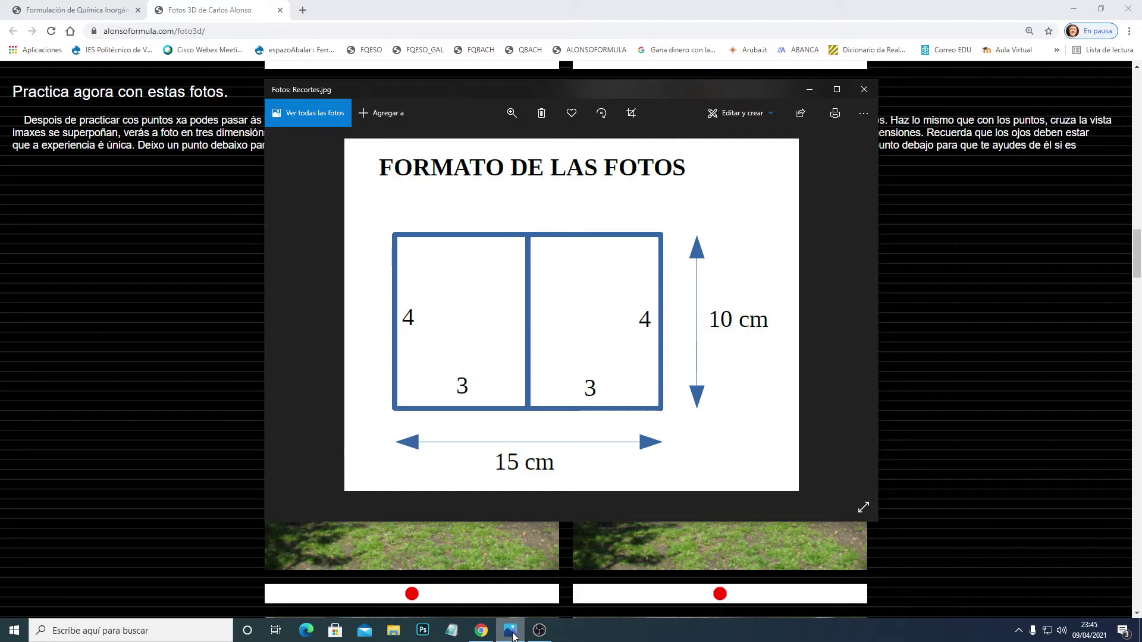
Hide the photo viewer and the browser and start GIMP 2.10.12 from the desktop.
left_click(512, 636)
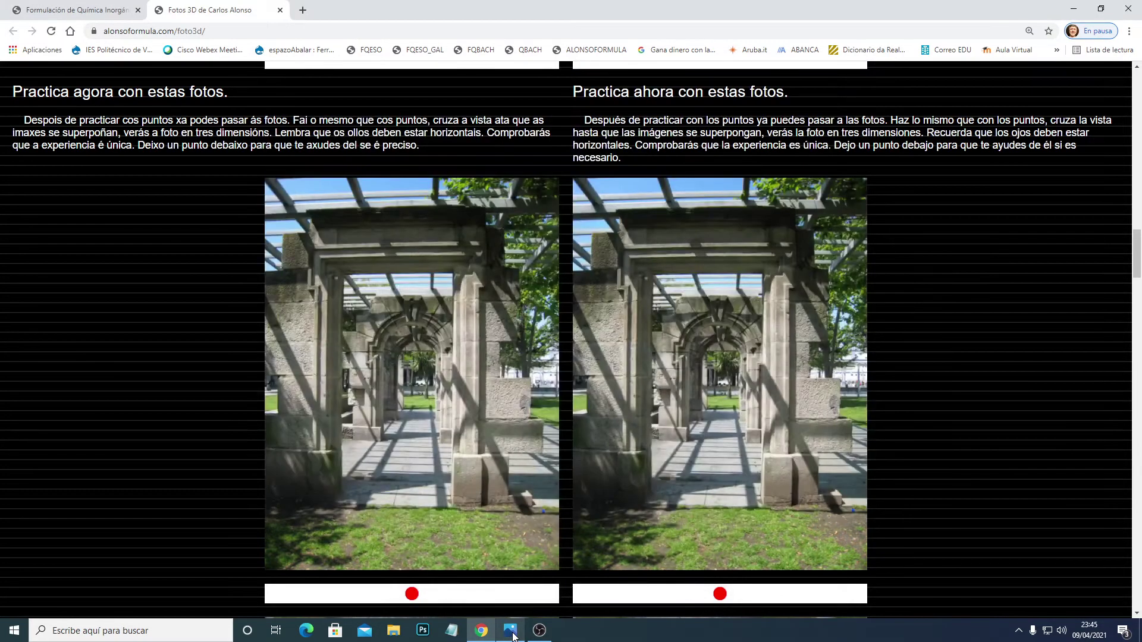
left_click(481, 630)
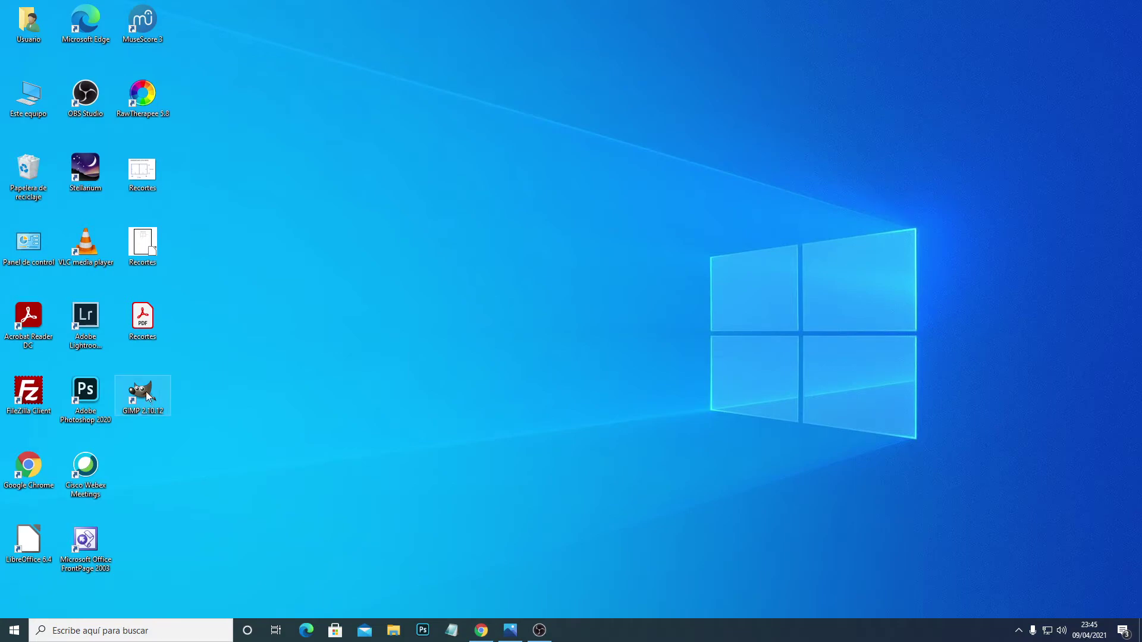
double_click(143, 392)
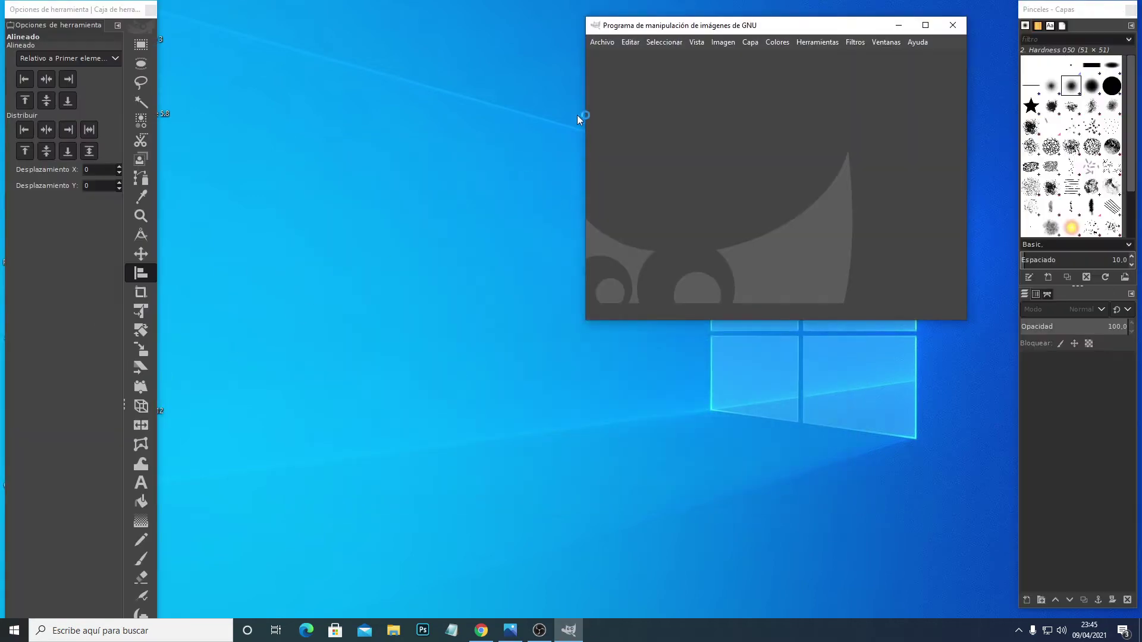
Check the single-window mode option without changing it and reposition the empty image window.
left_click(892, 43)
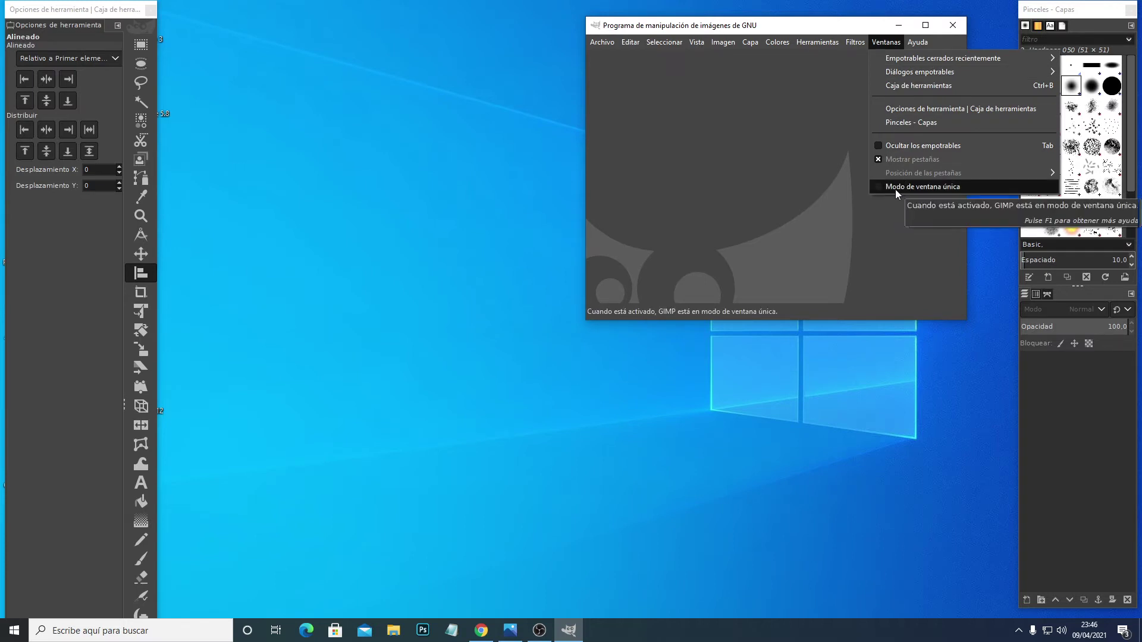
left_click(817, 159)
left_click_drag(813, 31, 844, 66)
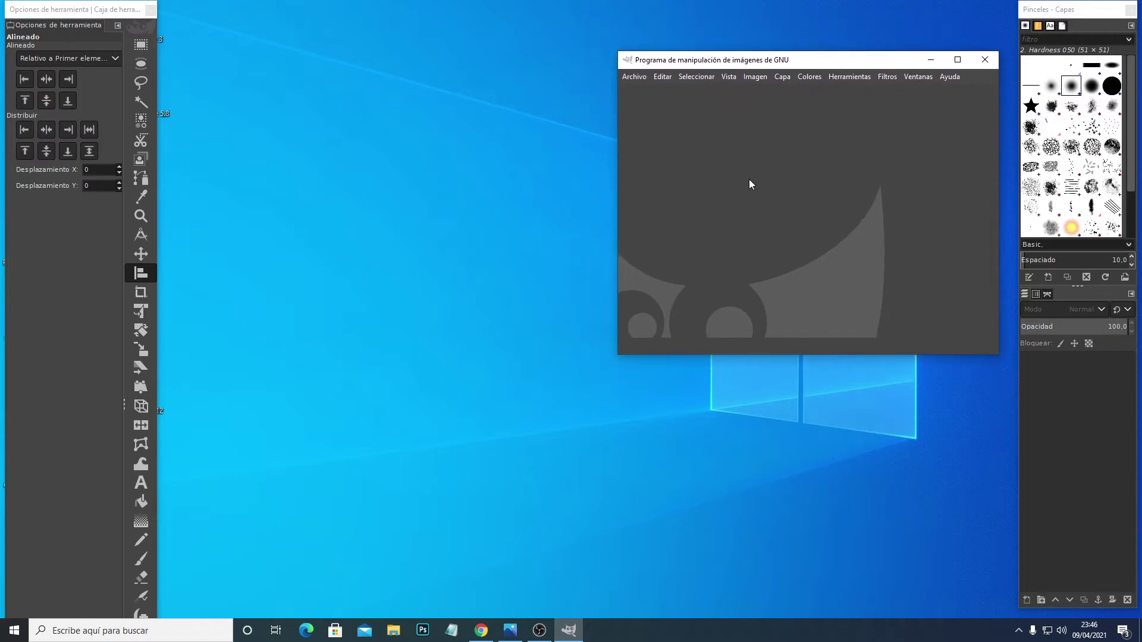
Start opening an image and browse to the __Fotos estereoscopicas folder inside Pictures.
left_click(640, 76)
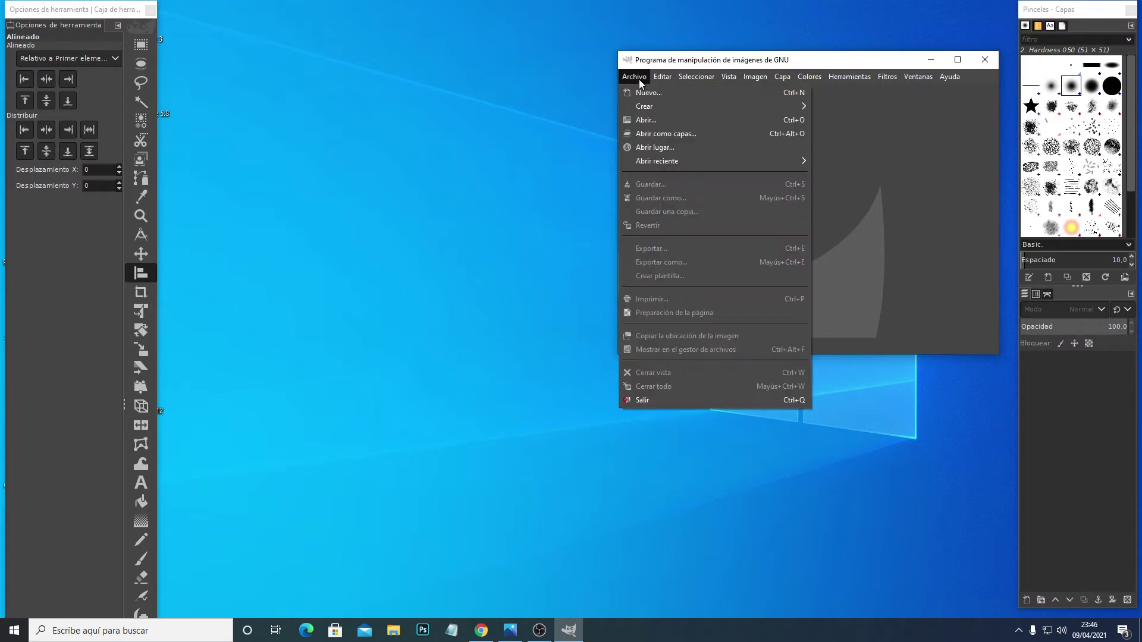
left_click(640, 120)
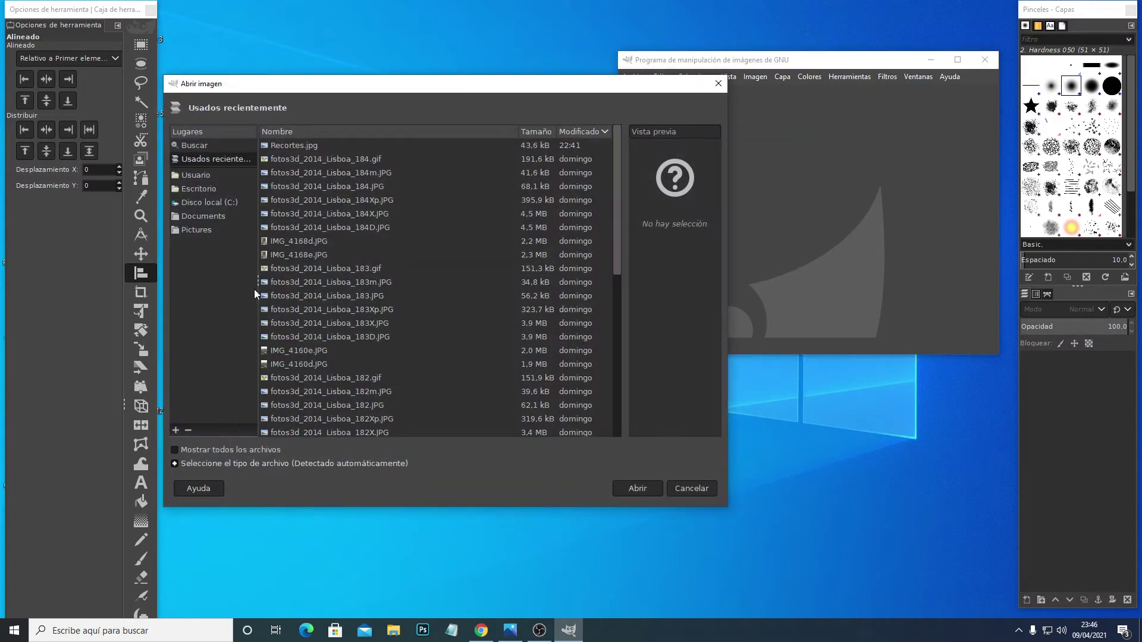
left_click(198, 231)
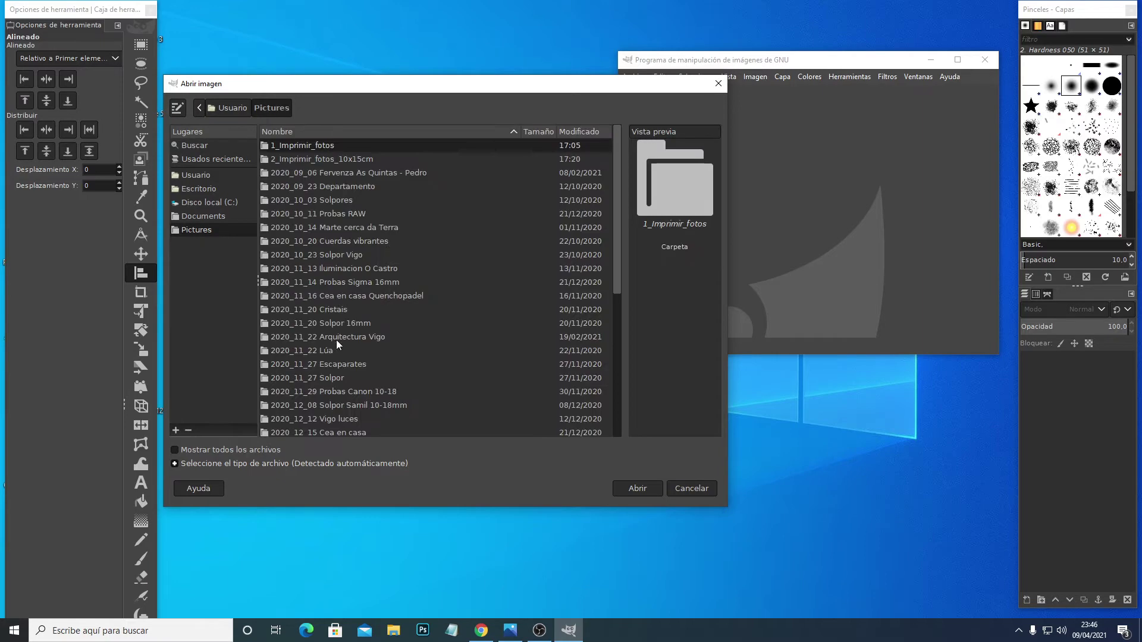
scroll(337, 340, "down", 5)
double_click(329, 321)
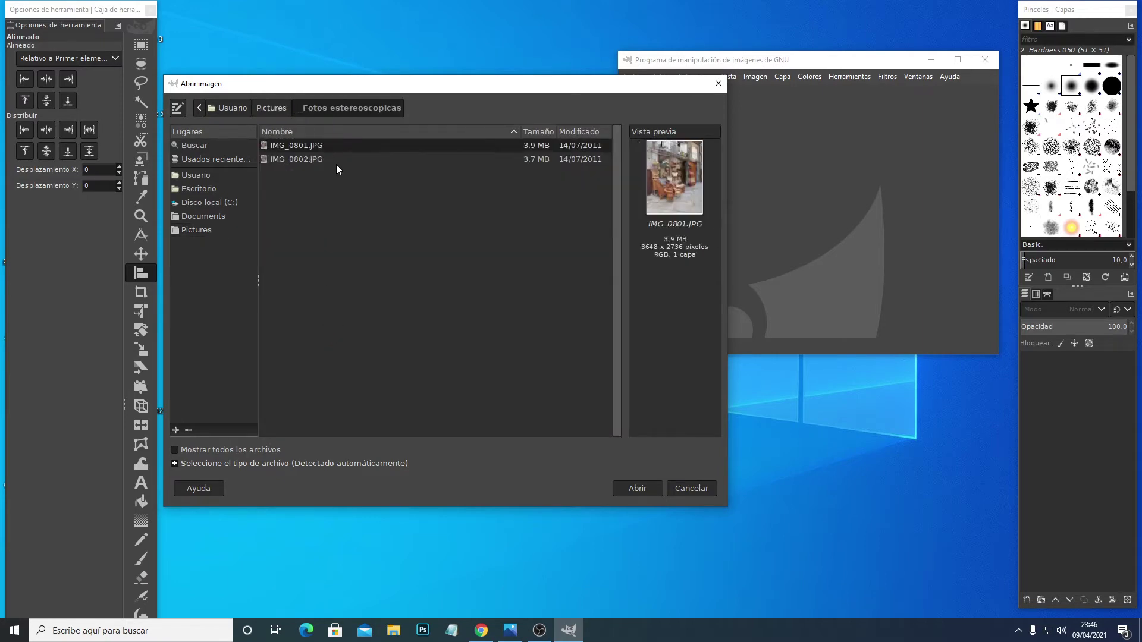
Preview both photos, open IMG_0801.JPG rotated according to its Exif orientation, and adjust its window position.
left_click(304, 160)
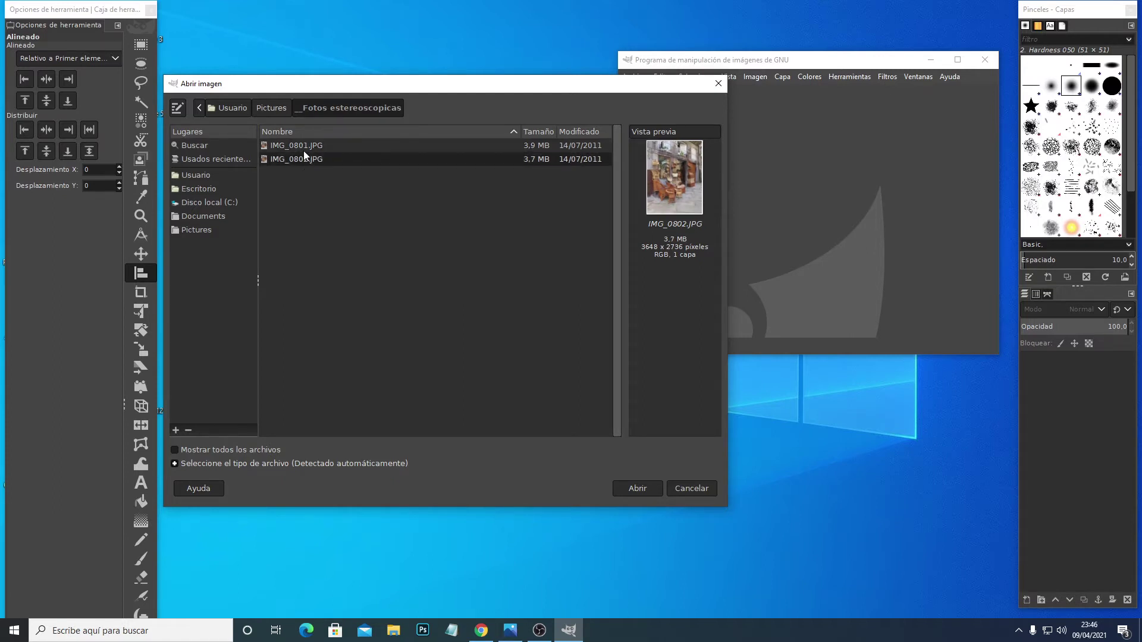
left_click(303, 146)
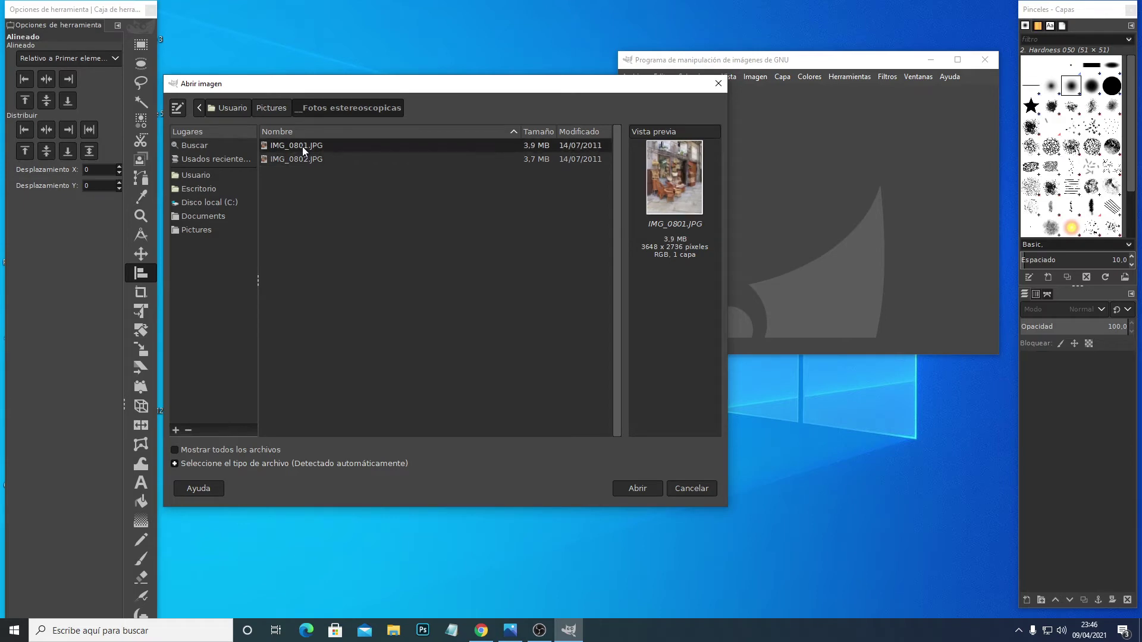
left_click(640, 493)
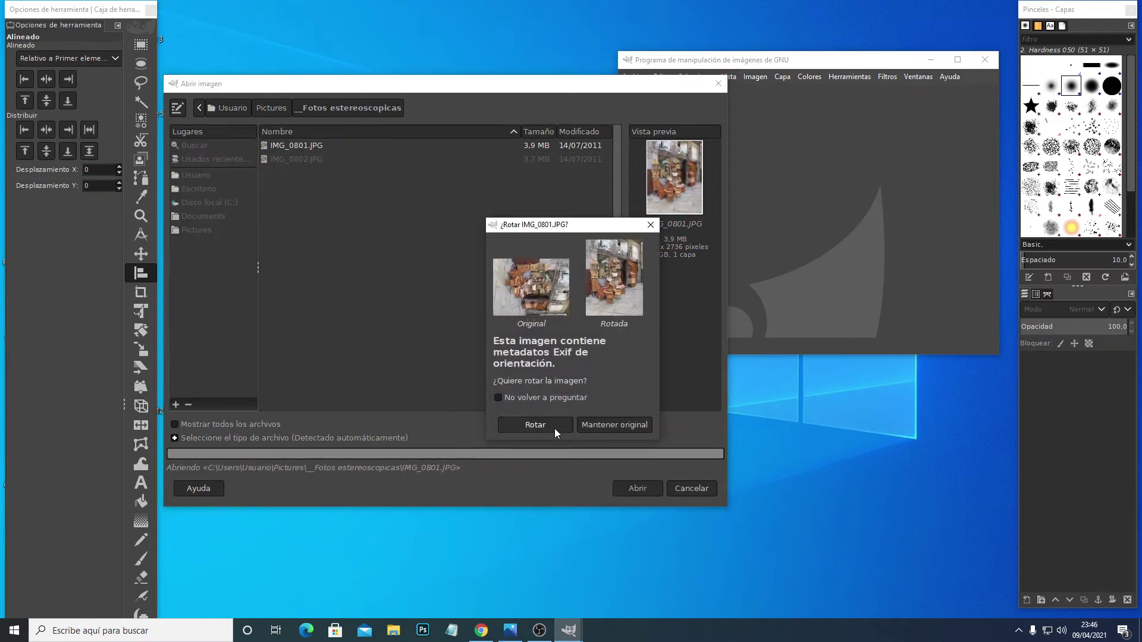
left_click(555, 429)
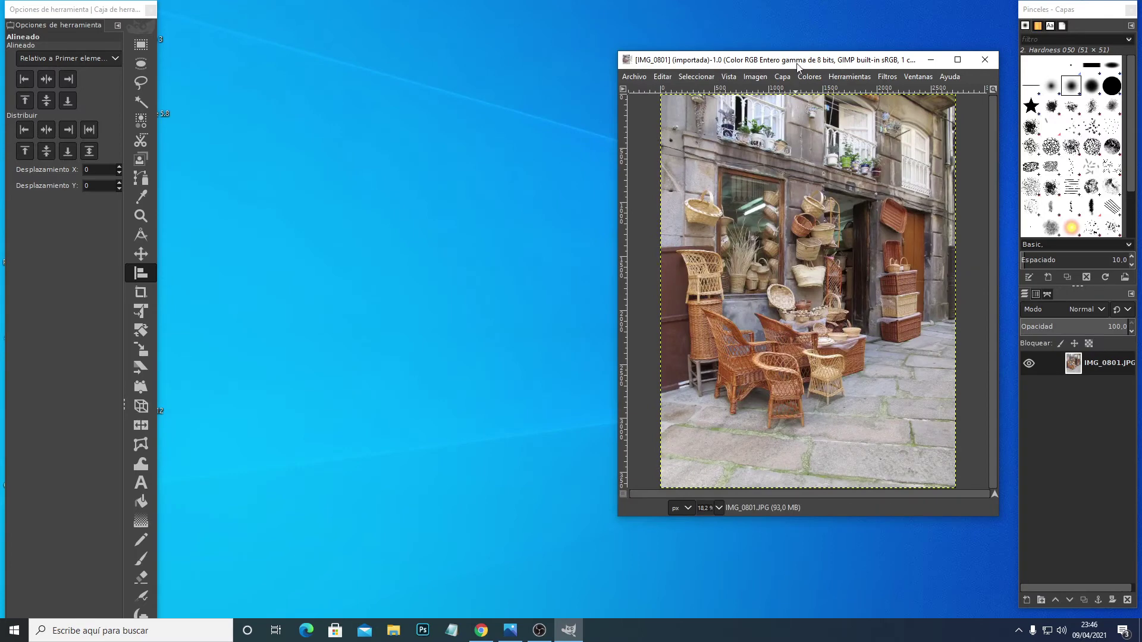
left_click_drag(797, 66, 803, 66)
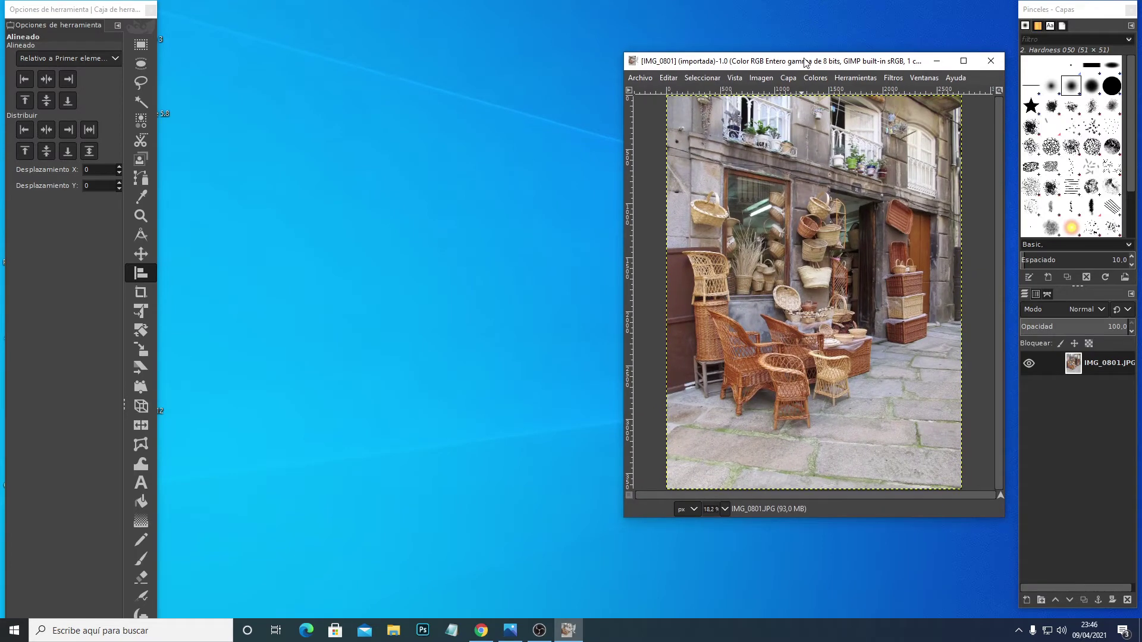
Open IMG_0802.JPG rotated according to its Exif orientation and place its window beside IMG_0801.
left_click(640, 78)
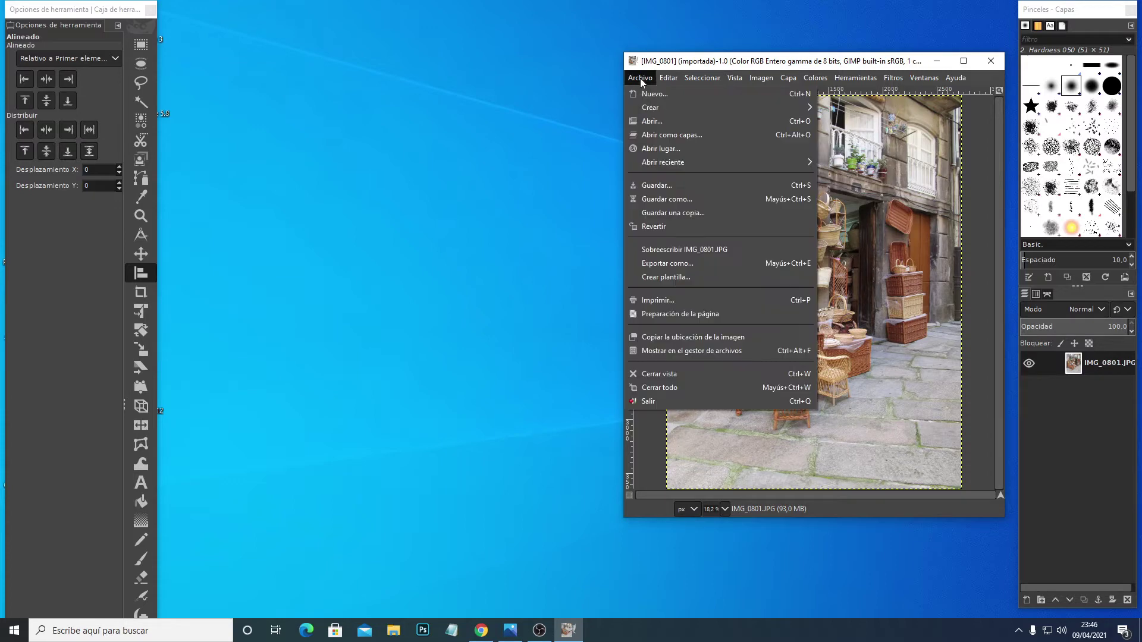
left_click(648, 122)
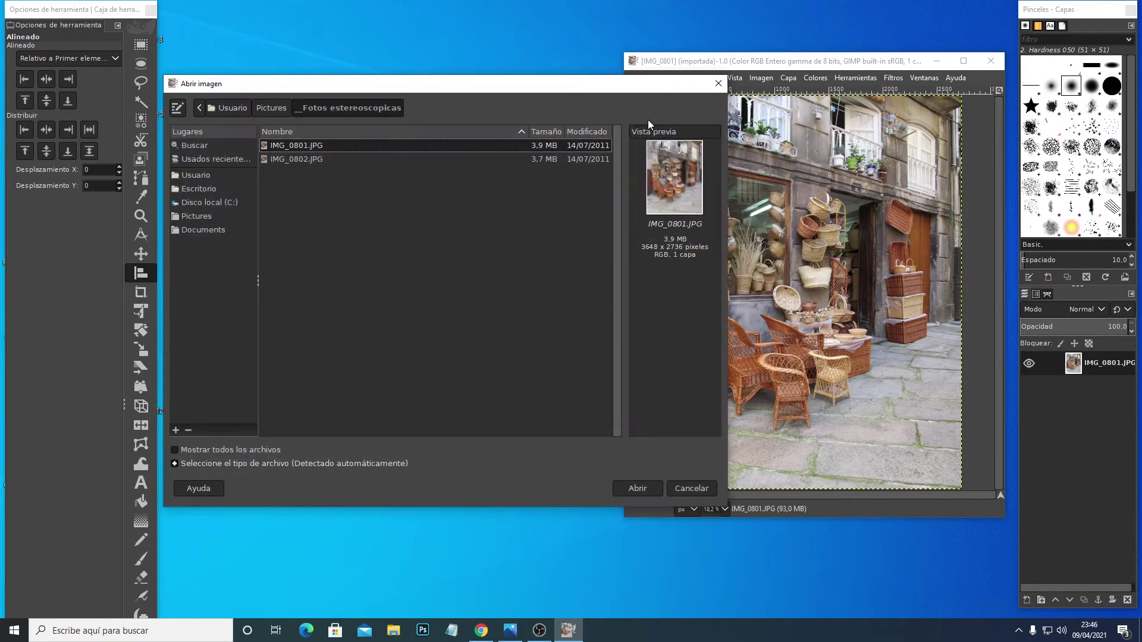
left_click(298, 159)
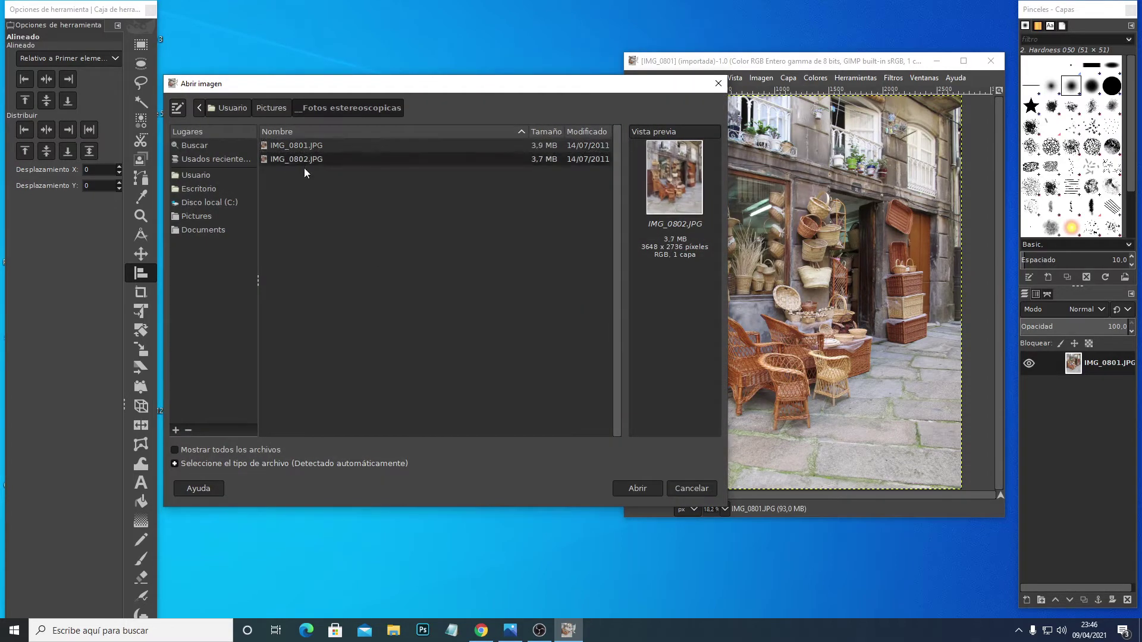
left_click(639, 488)
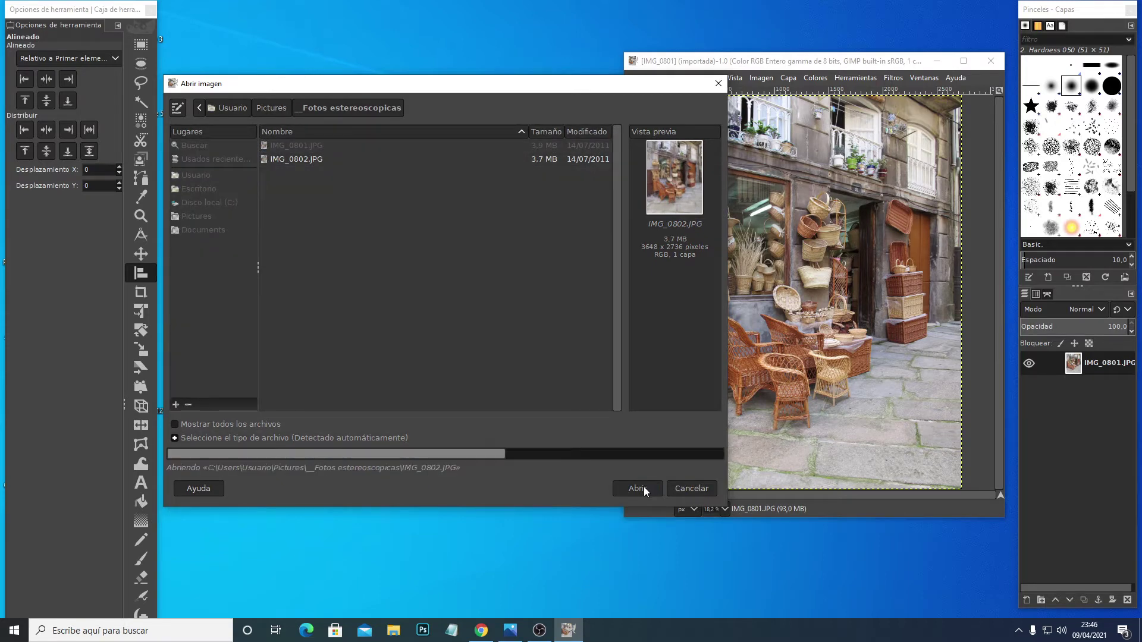
left_click(556, 426)
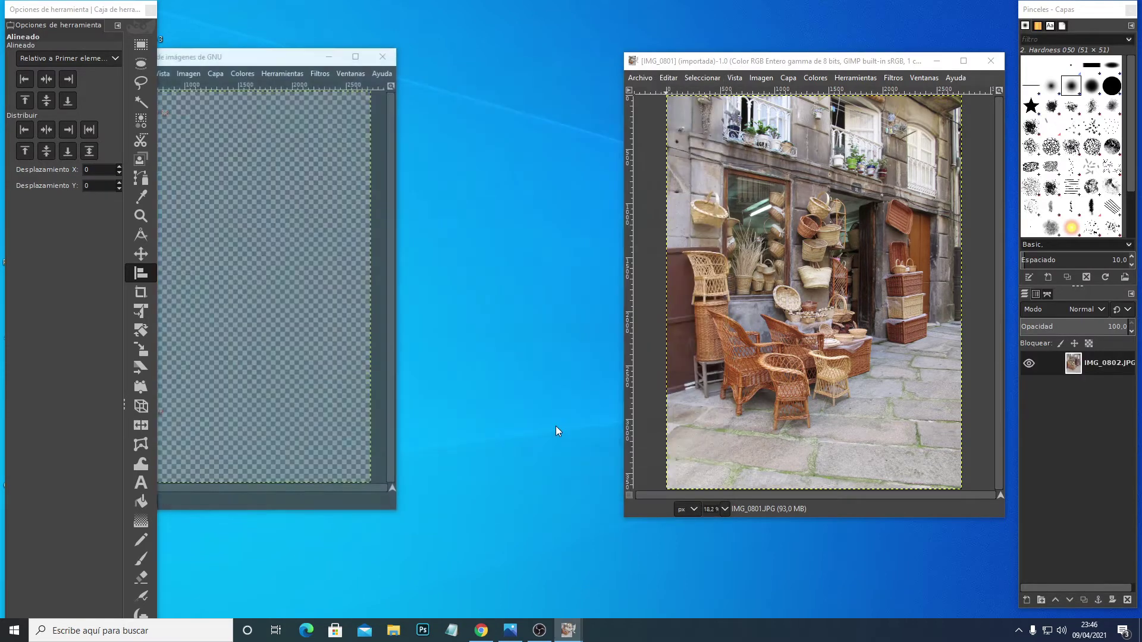
left_click_drag(229, 60, 414, 70)
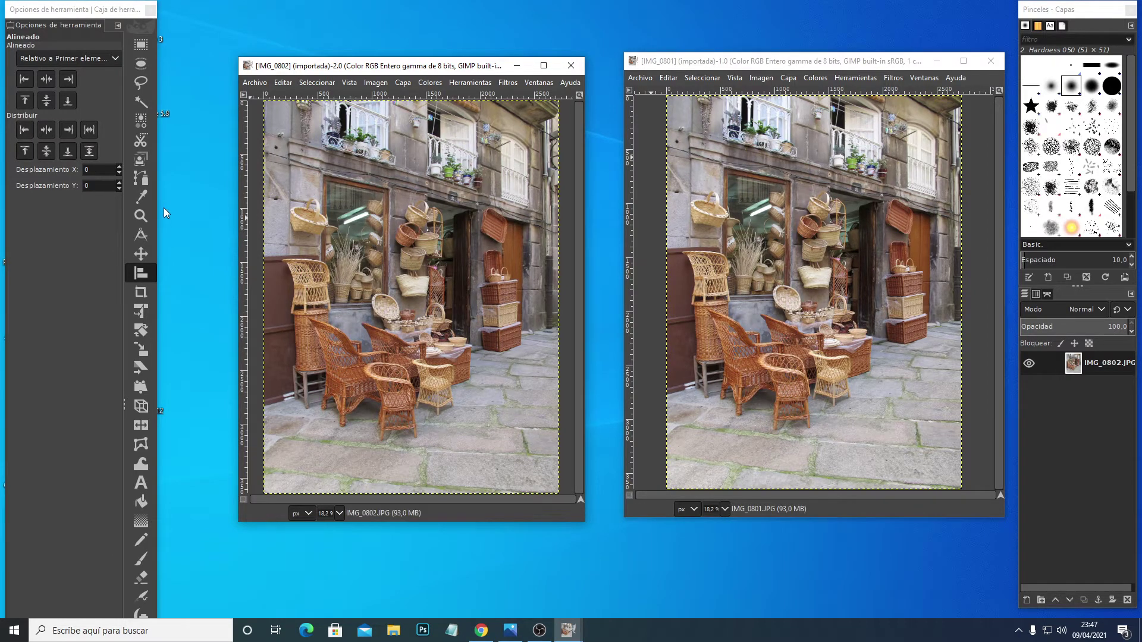
Draw a crop rectangle of about 2492 × 3327 px over IMG_0801 and shift it to about 214, 188.
left_click(143, 294)
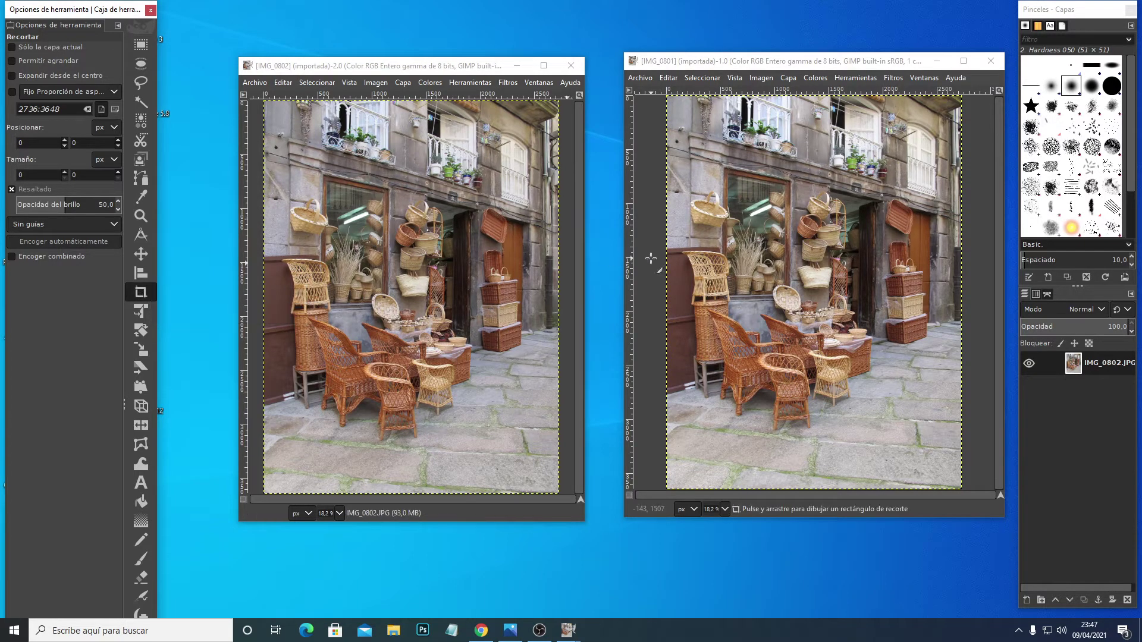
left_click_drag(682, 116, 944, 473)
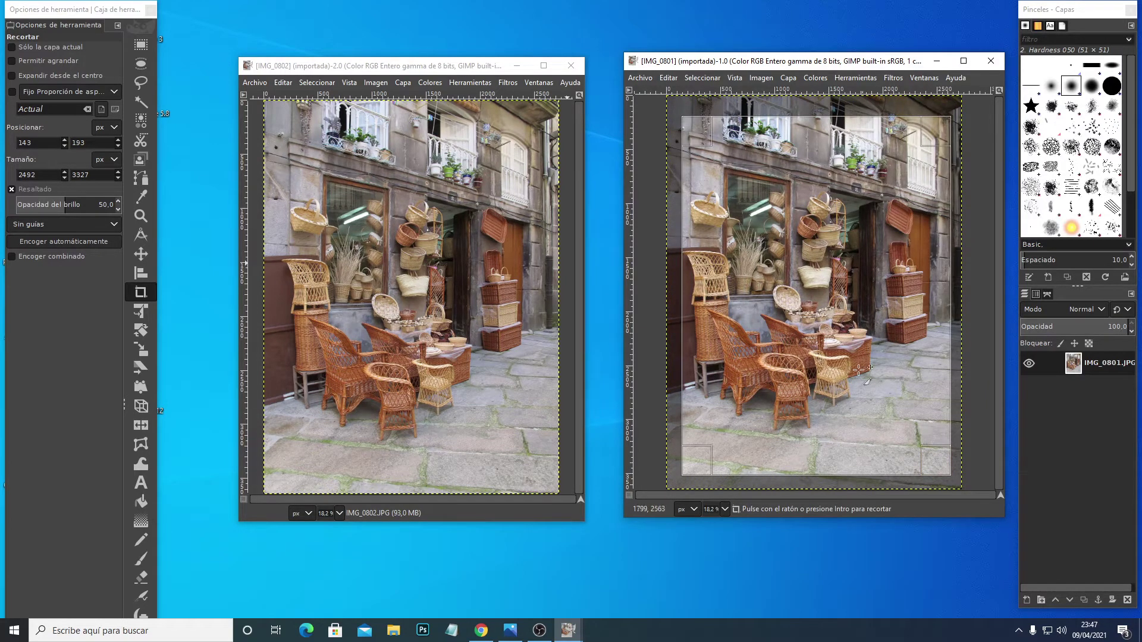
left_click_drag(835, 337, 843, 336)
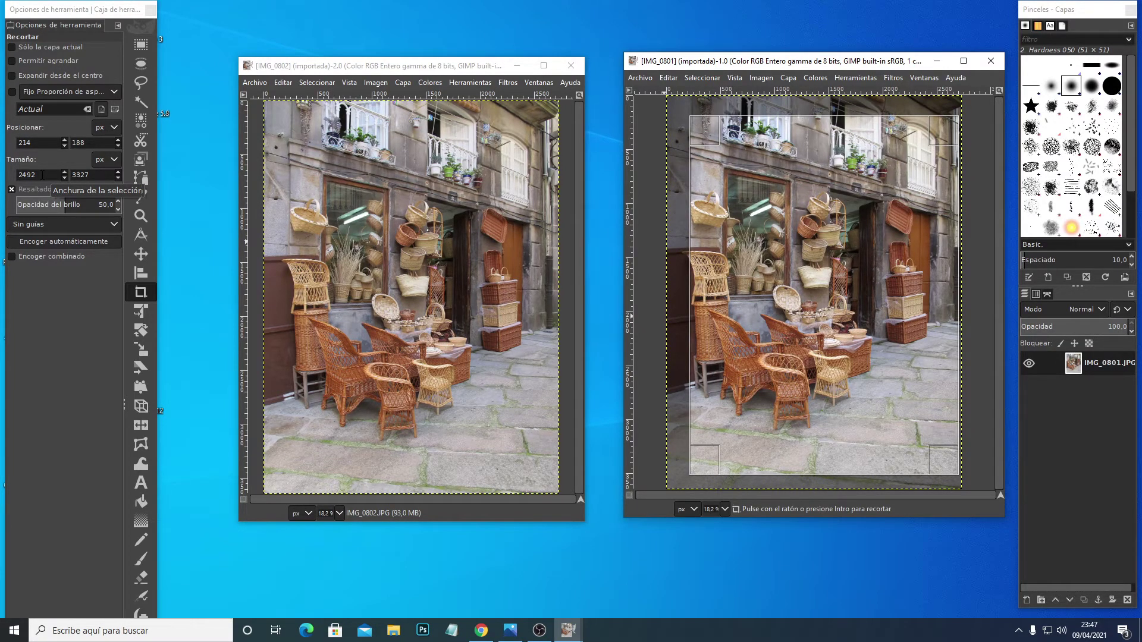
Set the size of the crop rectangle on IMG_0801 to 2400 × 3200 px.
left_click_drag(42, 175, 15, 177)
type("2400")
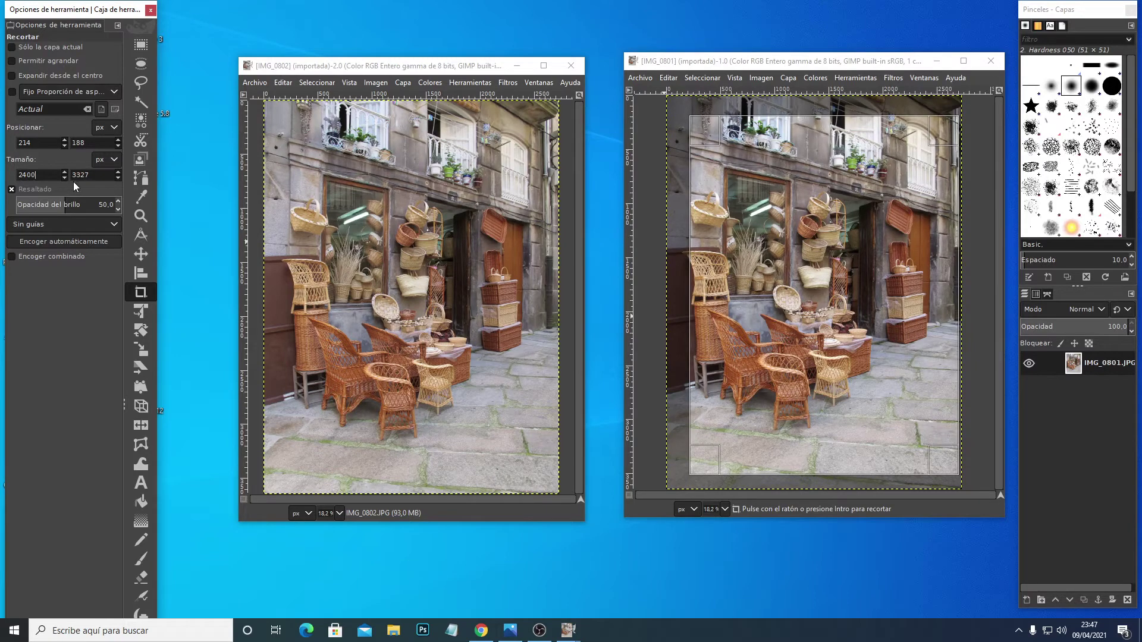
key("Tab")
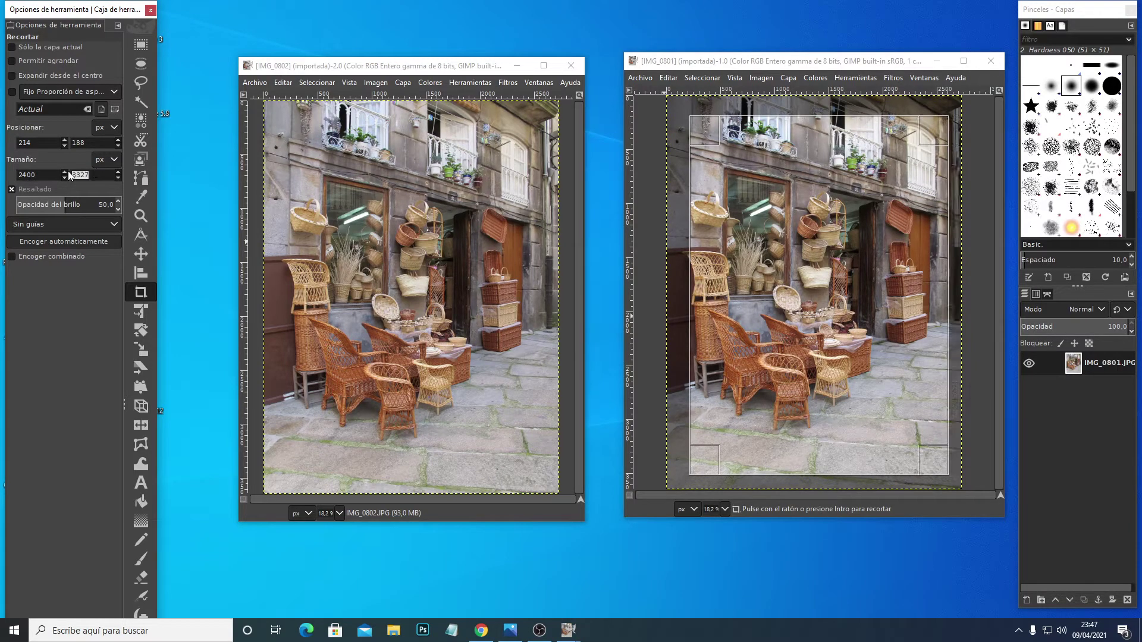
type("3200")
key("Tab")
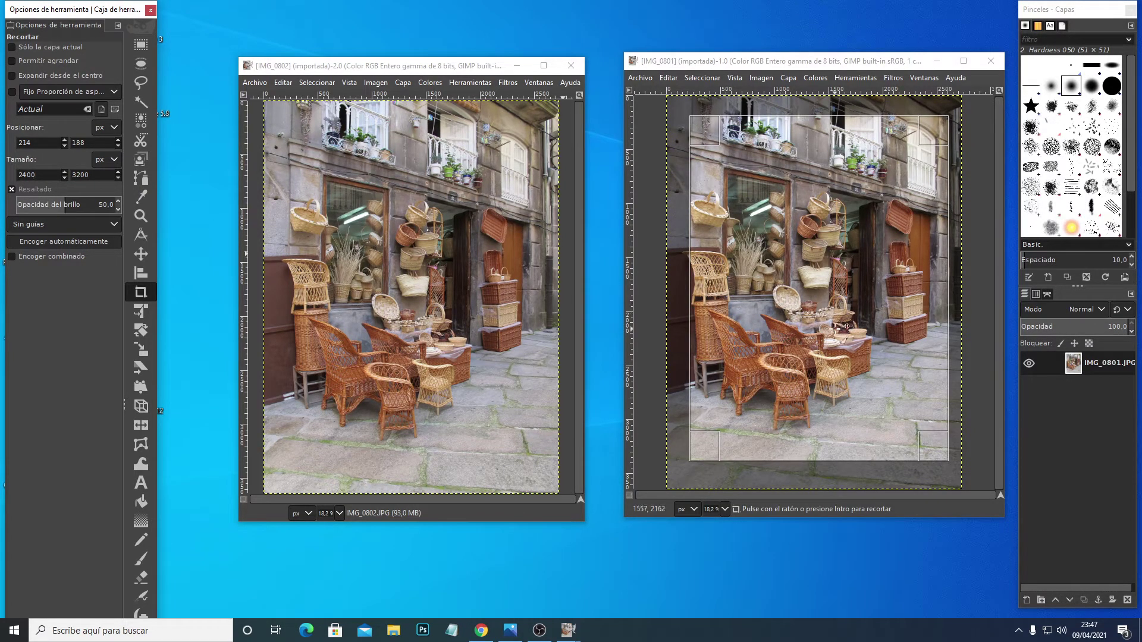
Fine-position the crop frame on IMG_0801 at about 177, 315 px using 100 % magnification and apply the crop.
mouse_move(833, 327)
left_mouse_down()
mouse_move(827, 344)
mouse_move(828, 330)
left_mouse_up()
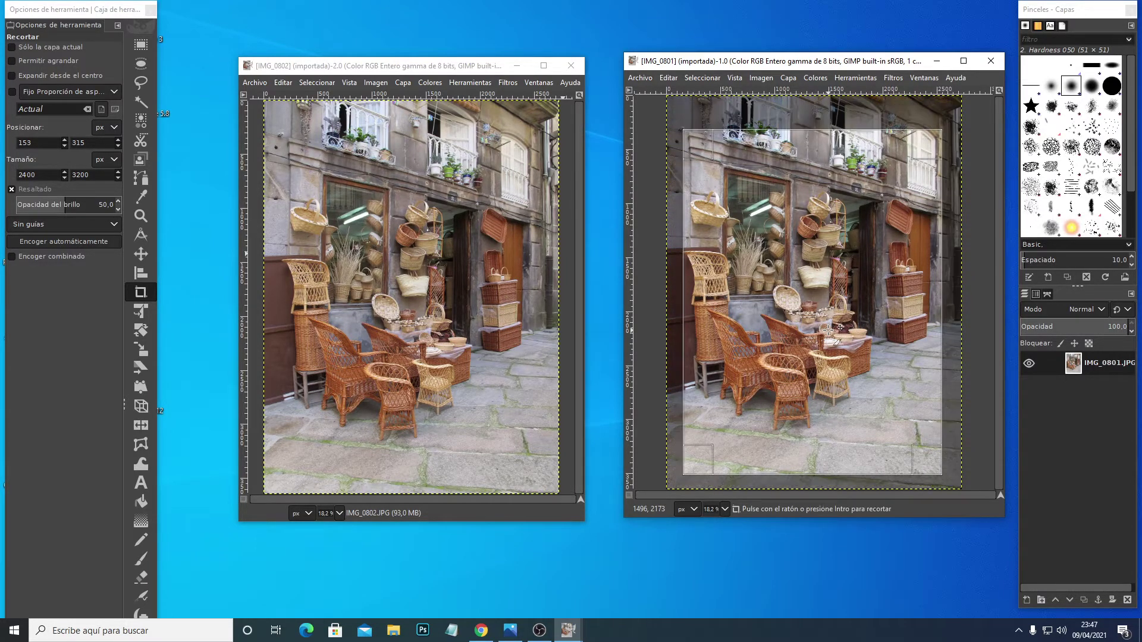
left_click(725, 510)
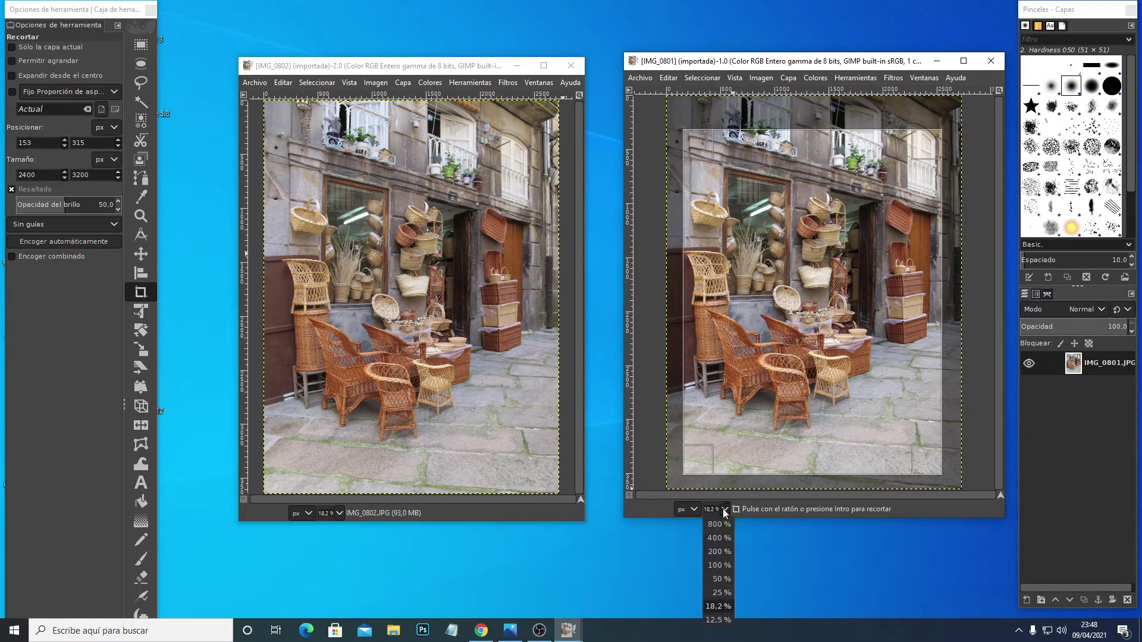
left_click(718, 565)
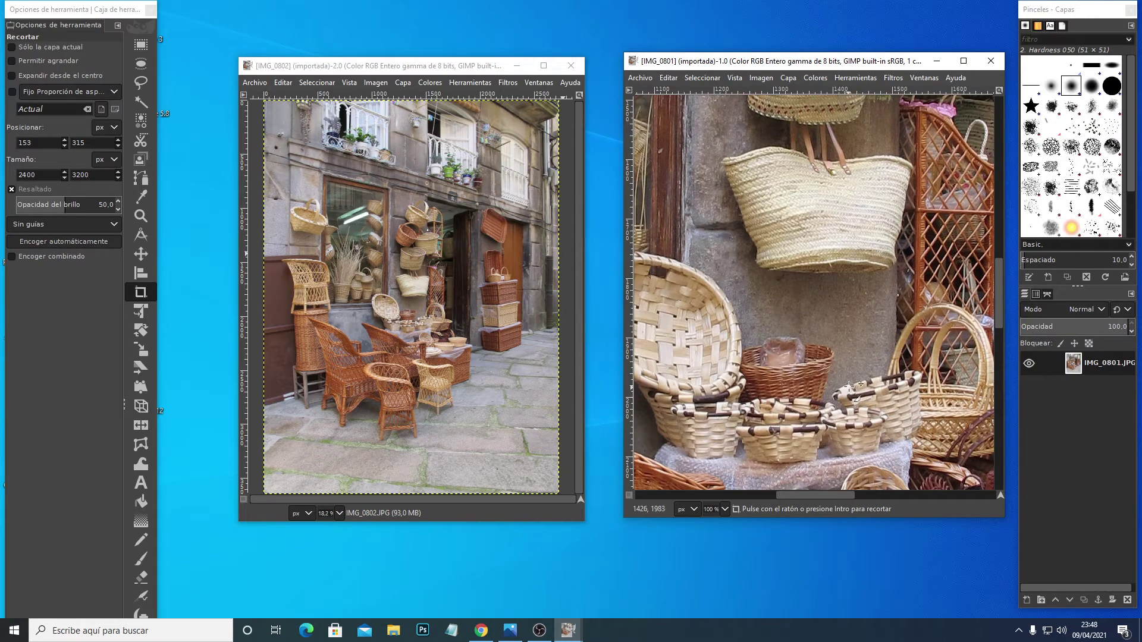
mouse_move(830, 361)
left_mouse_down()
mouse_move(846, 361)
mouse_move(843, 376)
left_mouse_up()
key("Return")
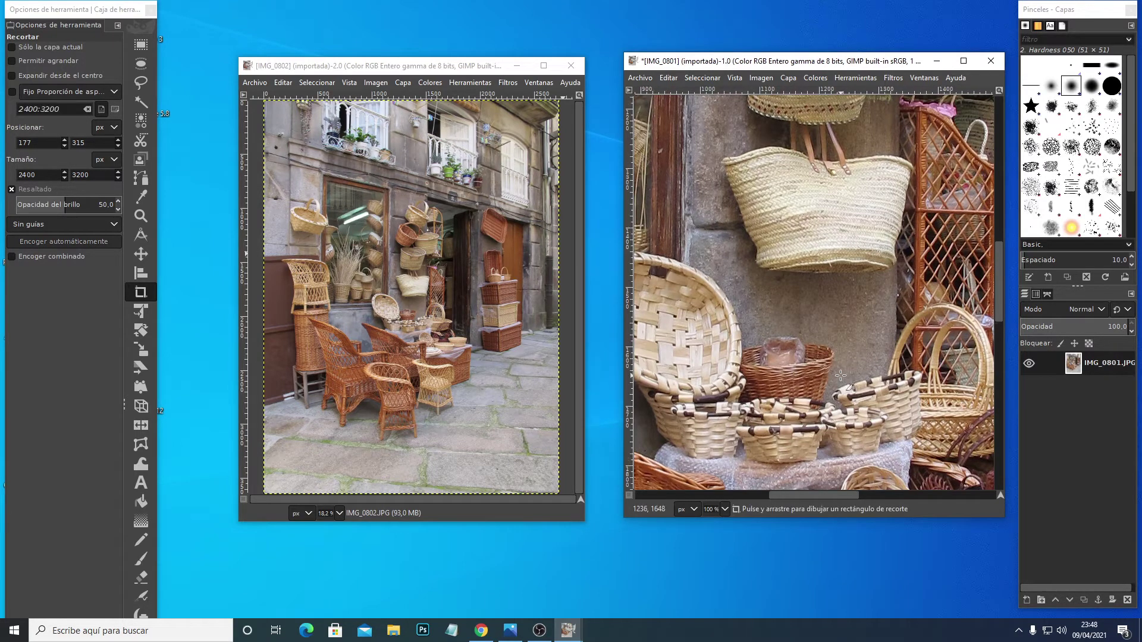
Draw a crop rectangle over IMG_0802 starting at about 138, 154 px and set its size to 2400 × 3200 px.
left_click(726, 510)
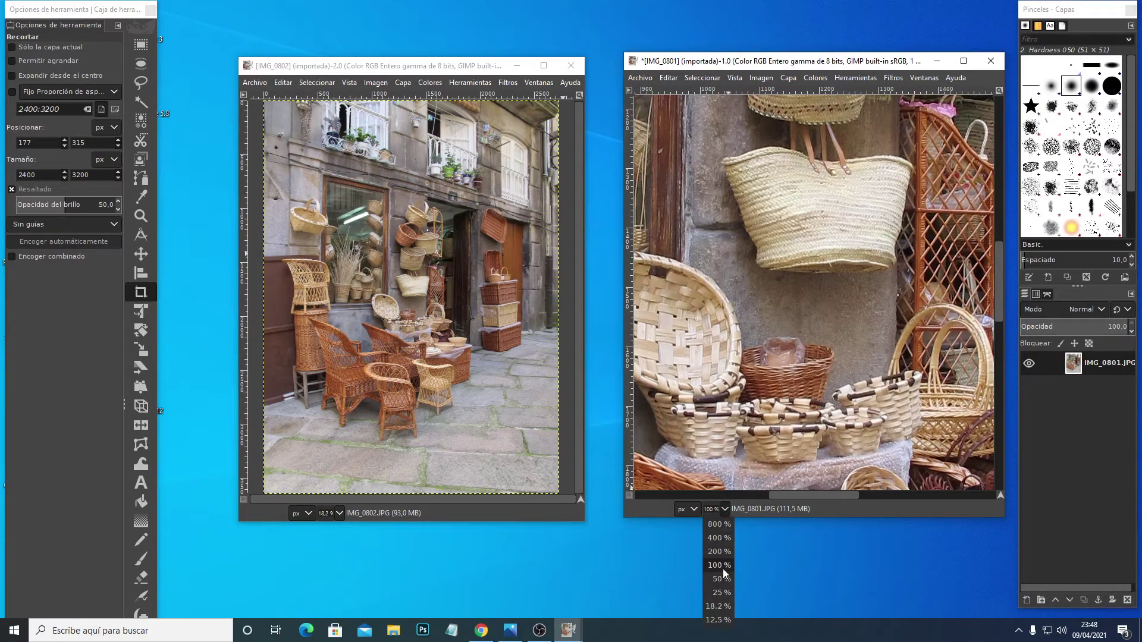
left_click(719, 606)
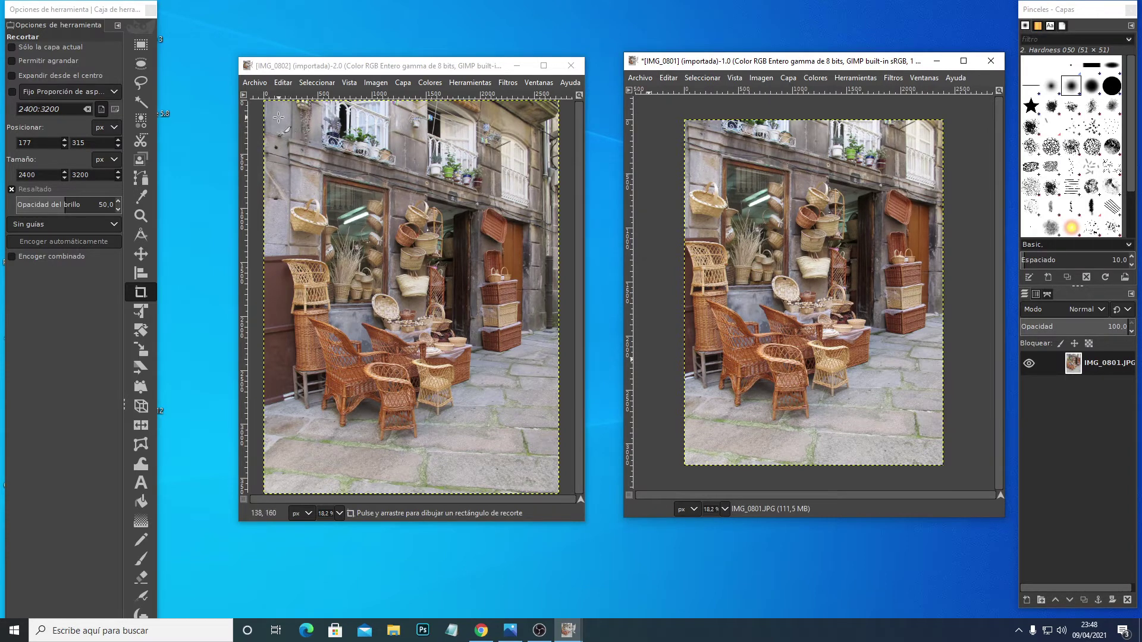
left_click_drag(277, 117, 553, 480)
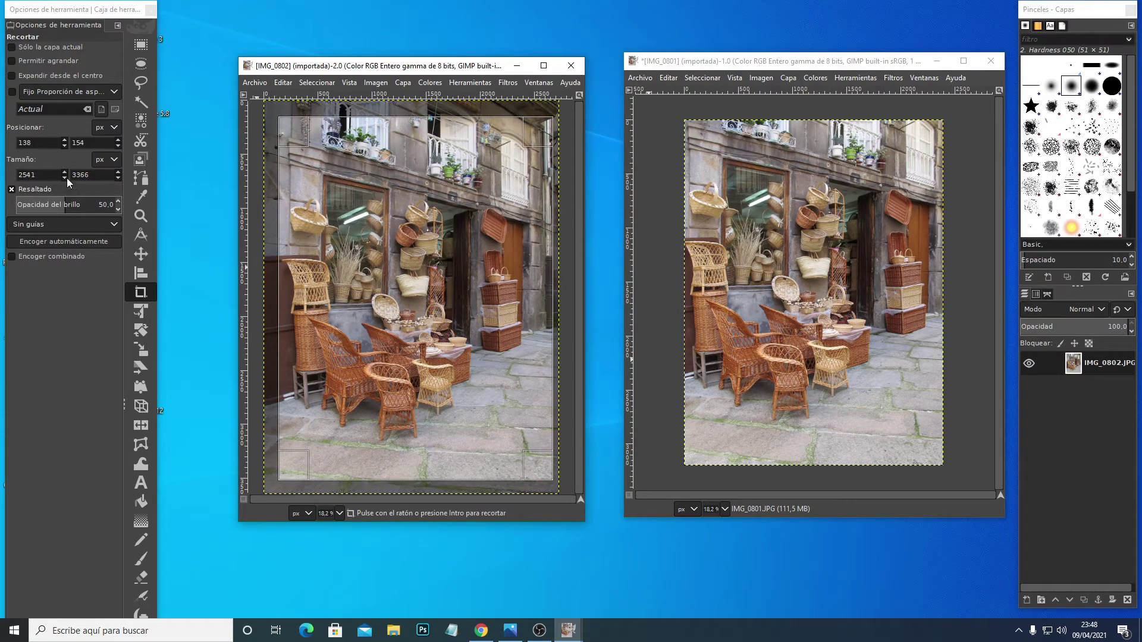
left_click_drag(37, 175, 13, 170)
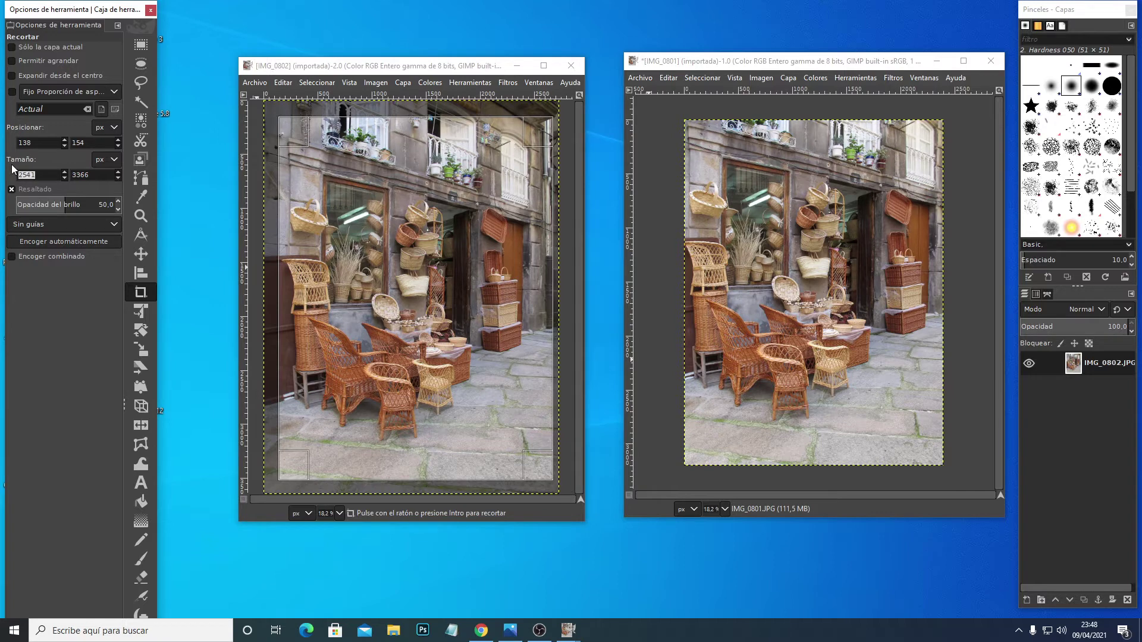
type("2400")
key("Tab")
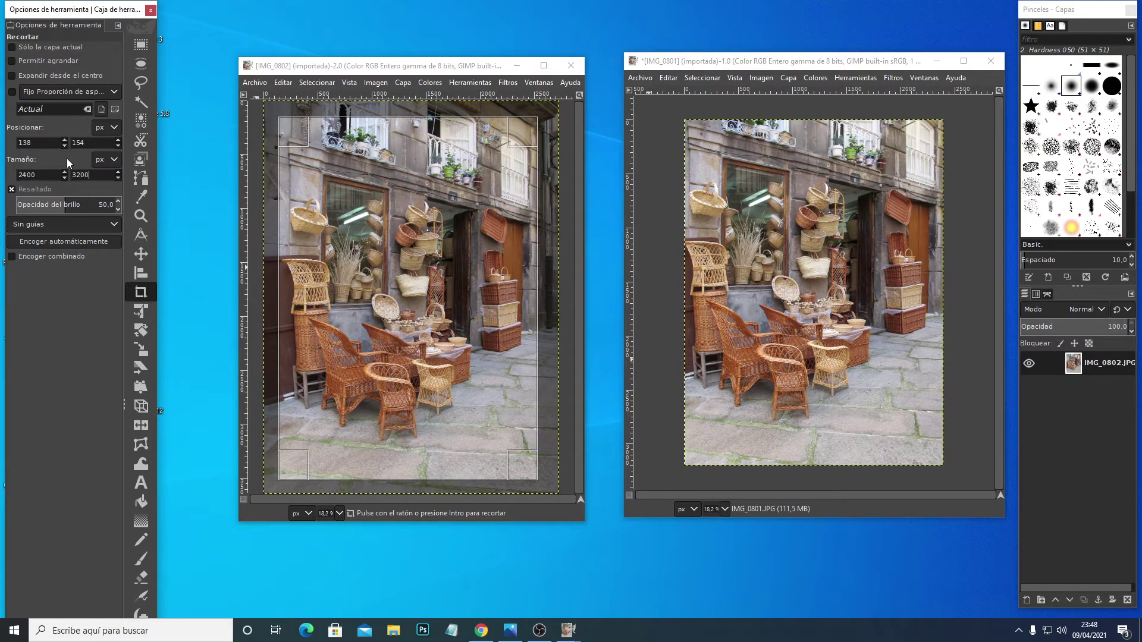
key("Tab")
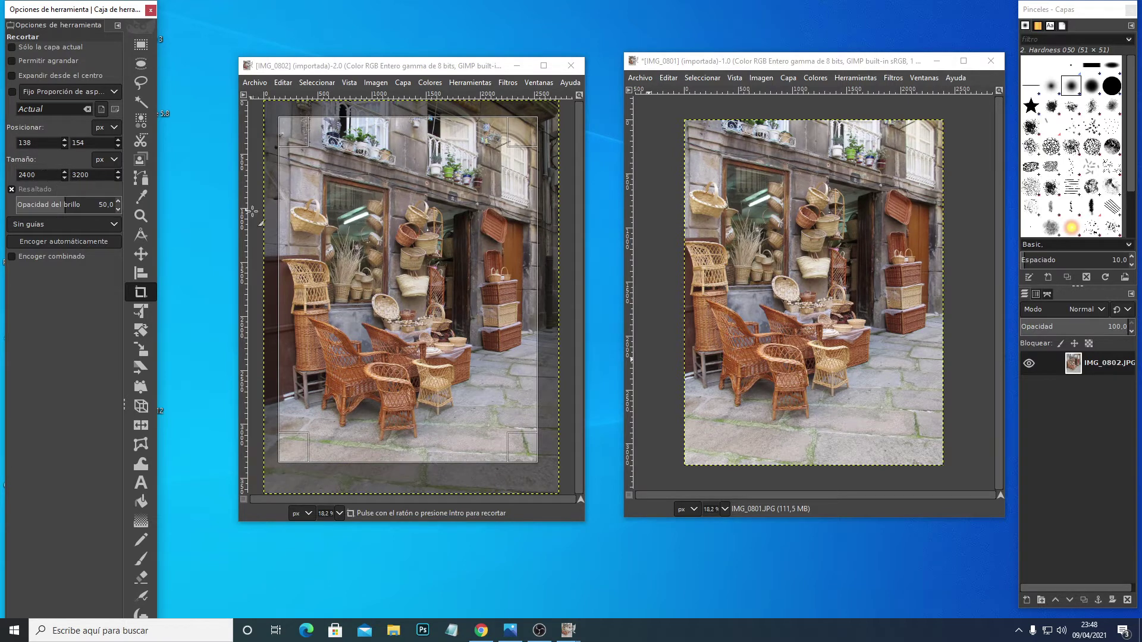
Position the crop frame on IMG_0802 at about 182, 350 px, fine-tuning at 100 % magnification, and apply the crop.
left_click_drag(422, 344, 422, 364)
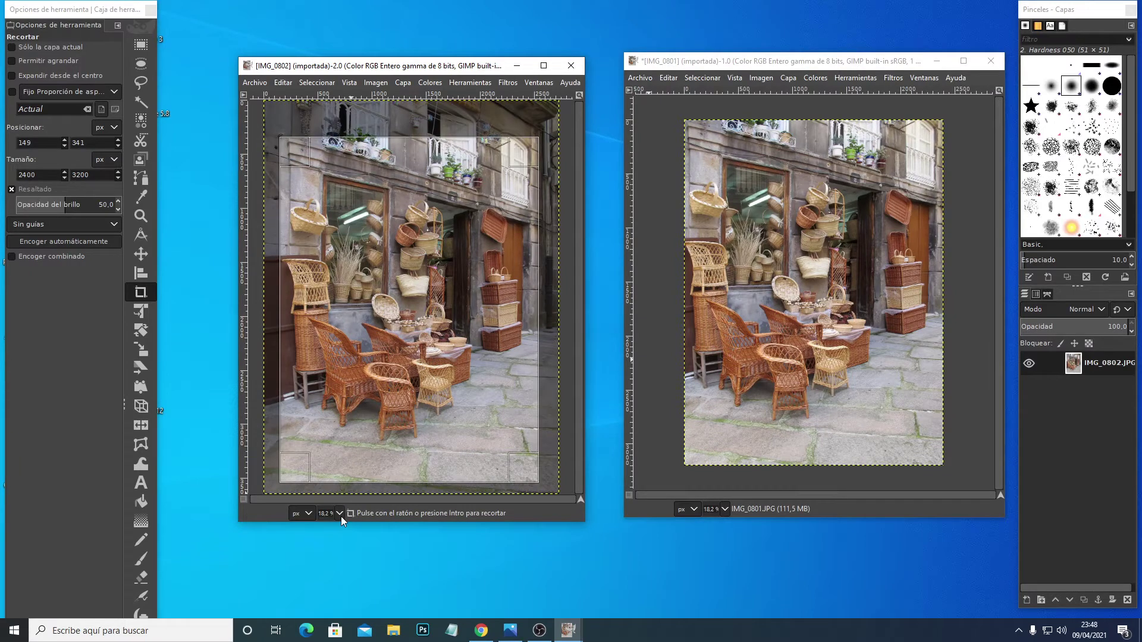
left_click(340, 514)
left_click(330, 568)
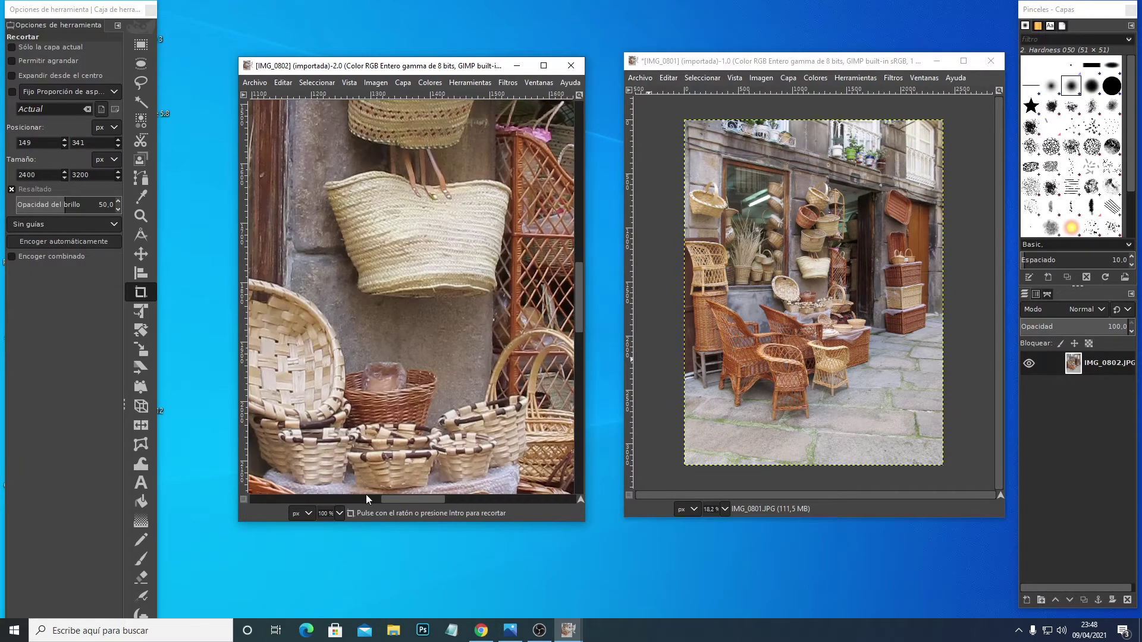
left_click_drag(428, 388, 450, 395)
left_click(450, 395)
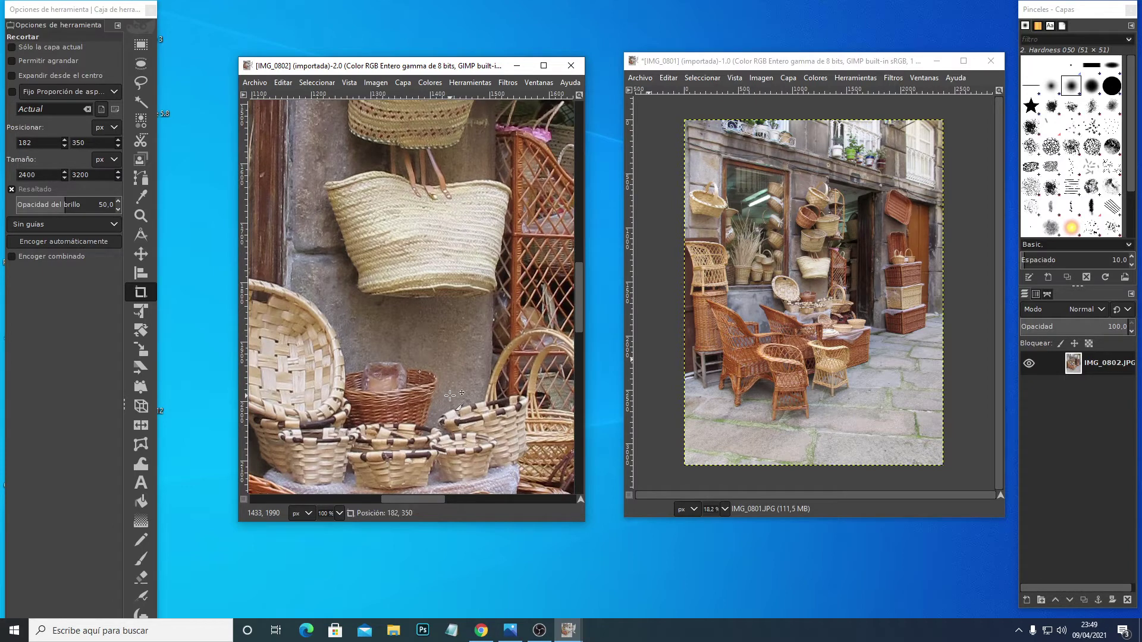
left_click(340, 512)
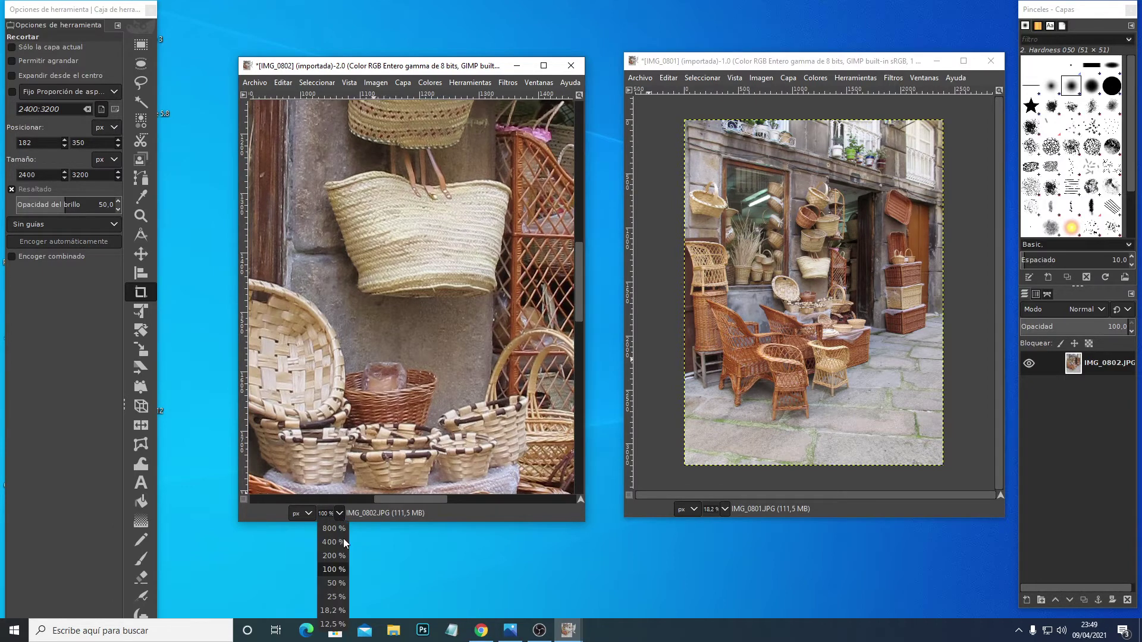
left_click(337, 611)
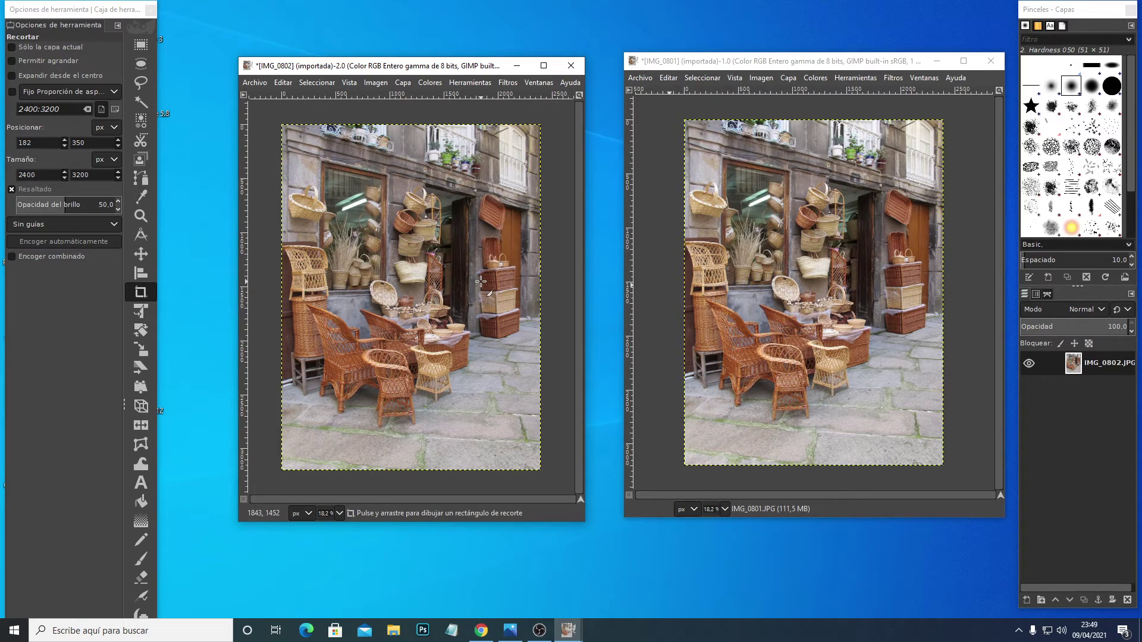
Export the cropped IMG_0801 as the JPEG file IMG_0801_der.JPG in the __Fotos estereoscopicas folder.
left_click(637, 80)
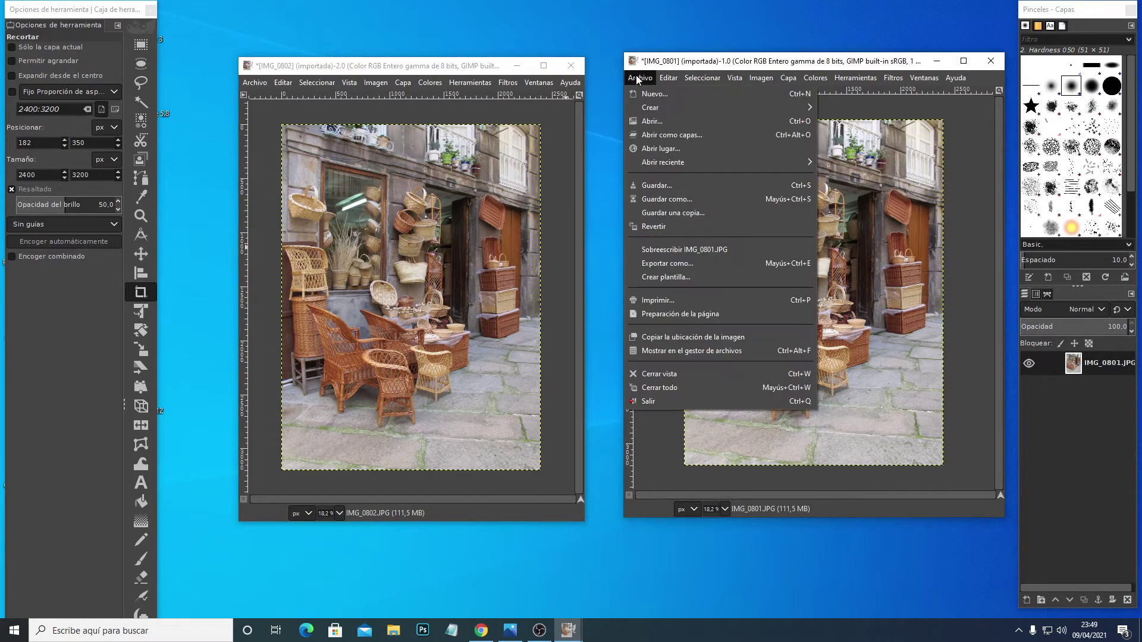
left_click(665, 265)
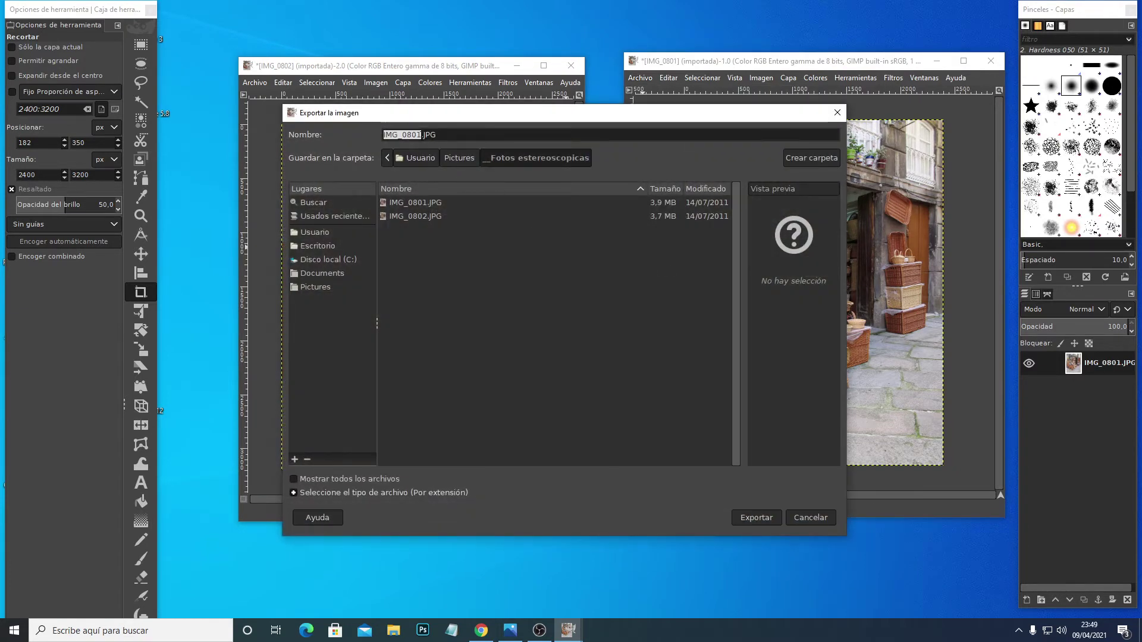
left_click(420, 134)
type("der")
left_click(756, 518)
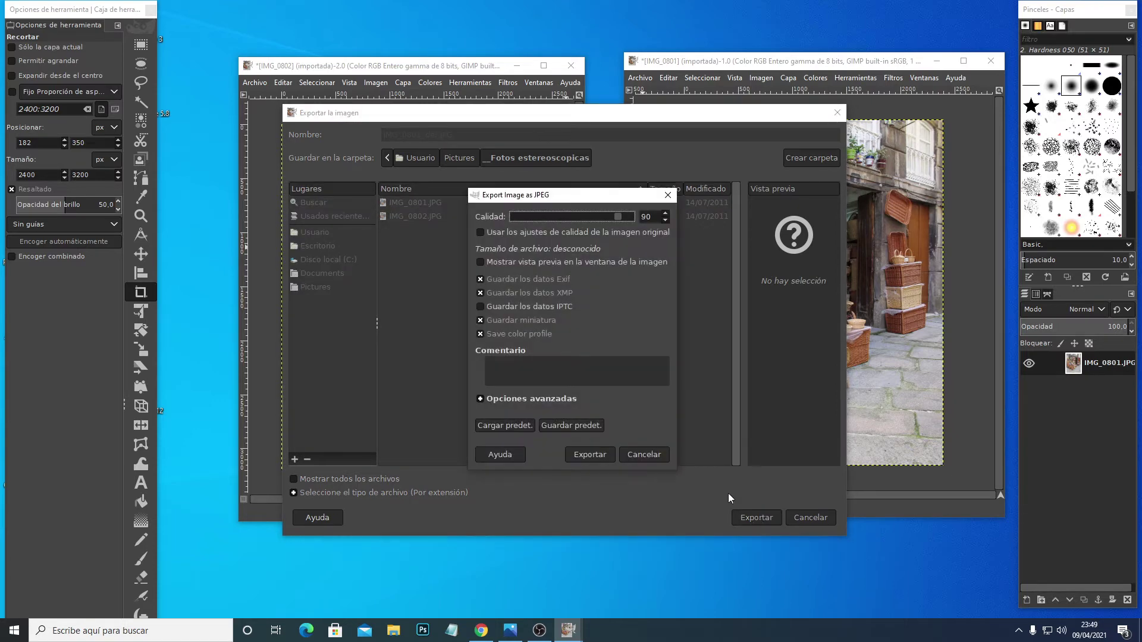
left_click(598, 454)
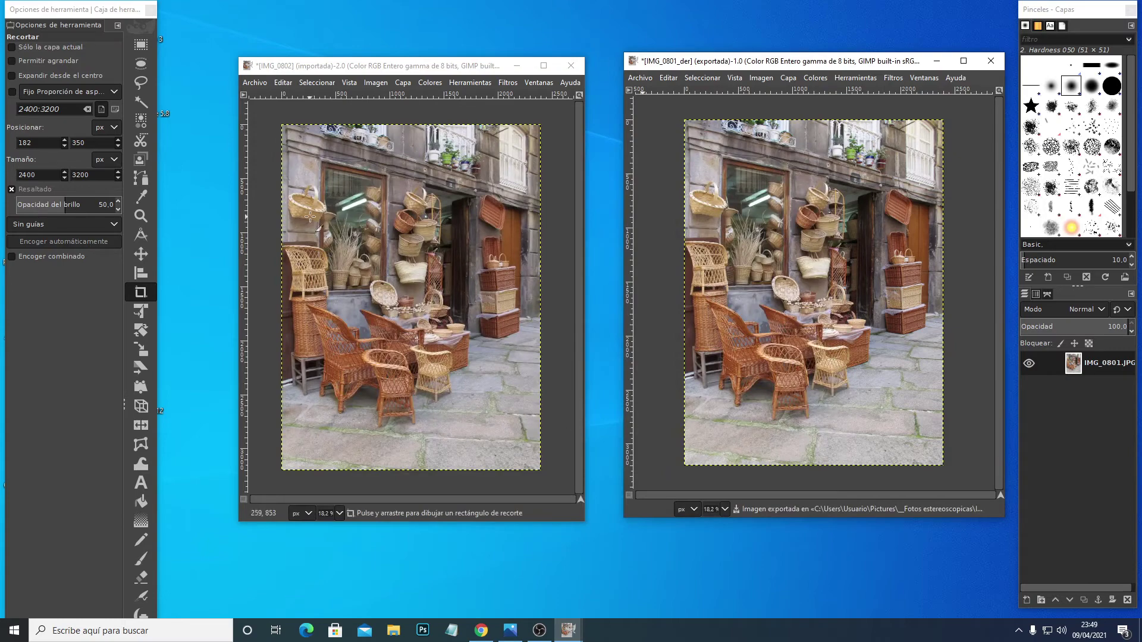
Export the cropped IMG_0802 as the JPEG file IMG_0802_izq.JPG in the __Fotos estereoscopicas folder.
left_click(260, 82)
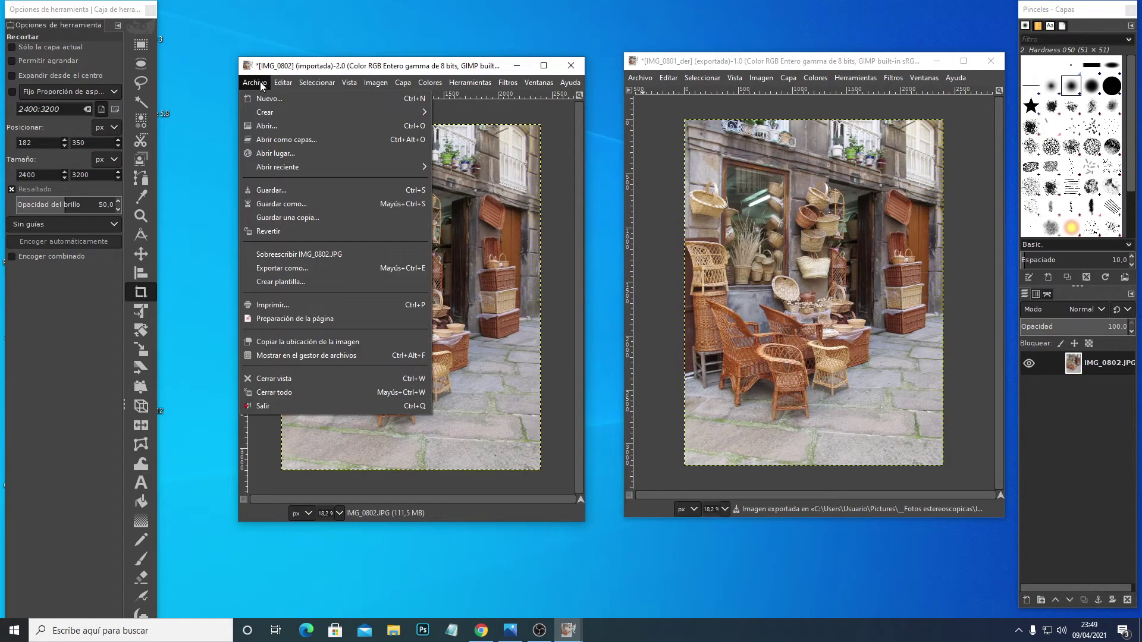
left_click(276, 269)
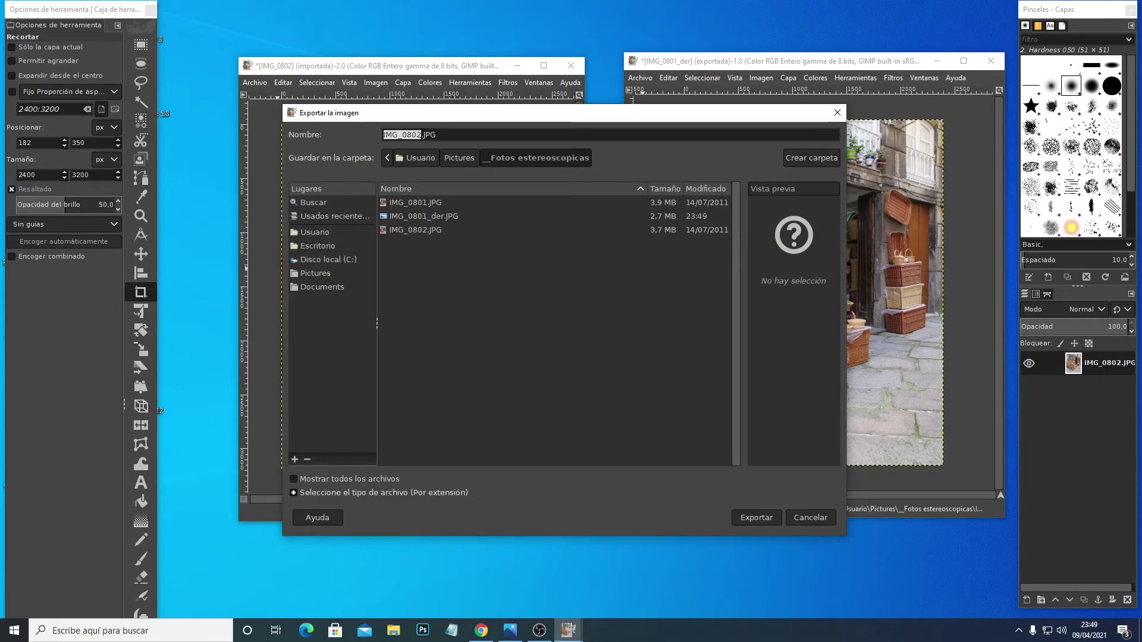
left_click(421, 135)
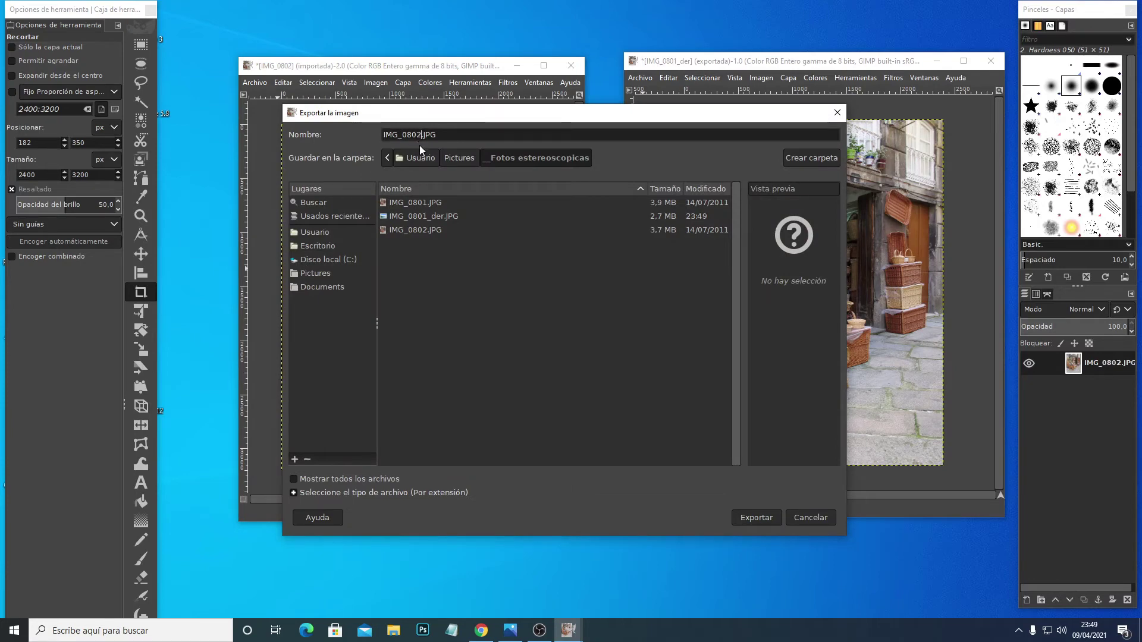
type("_izq")
left_click(754, 515)
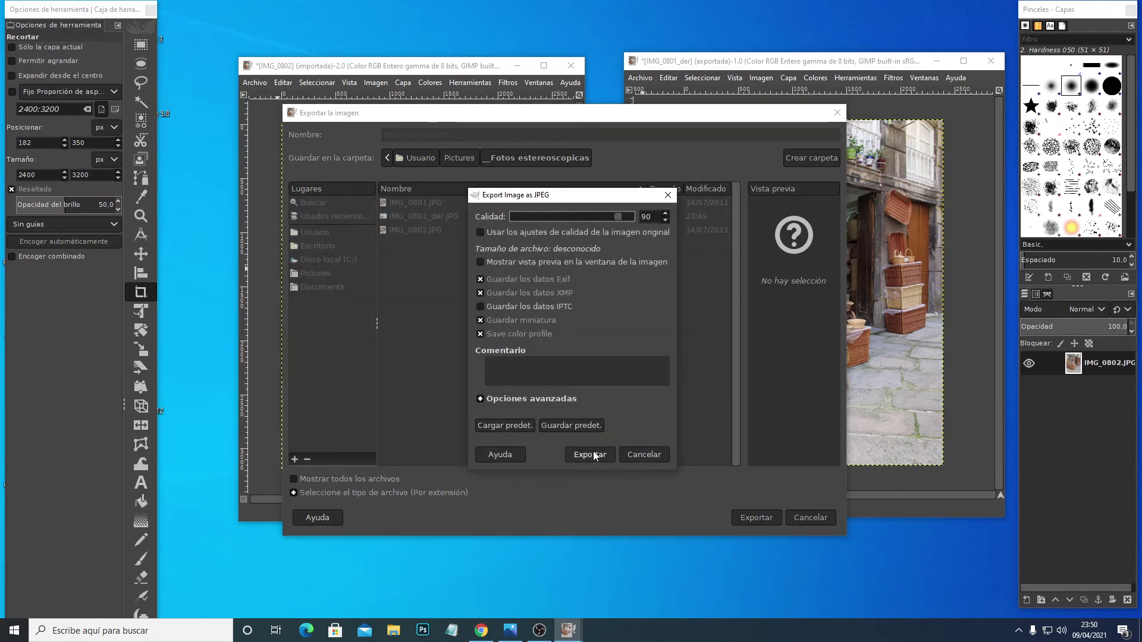
left_click(592, 454)
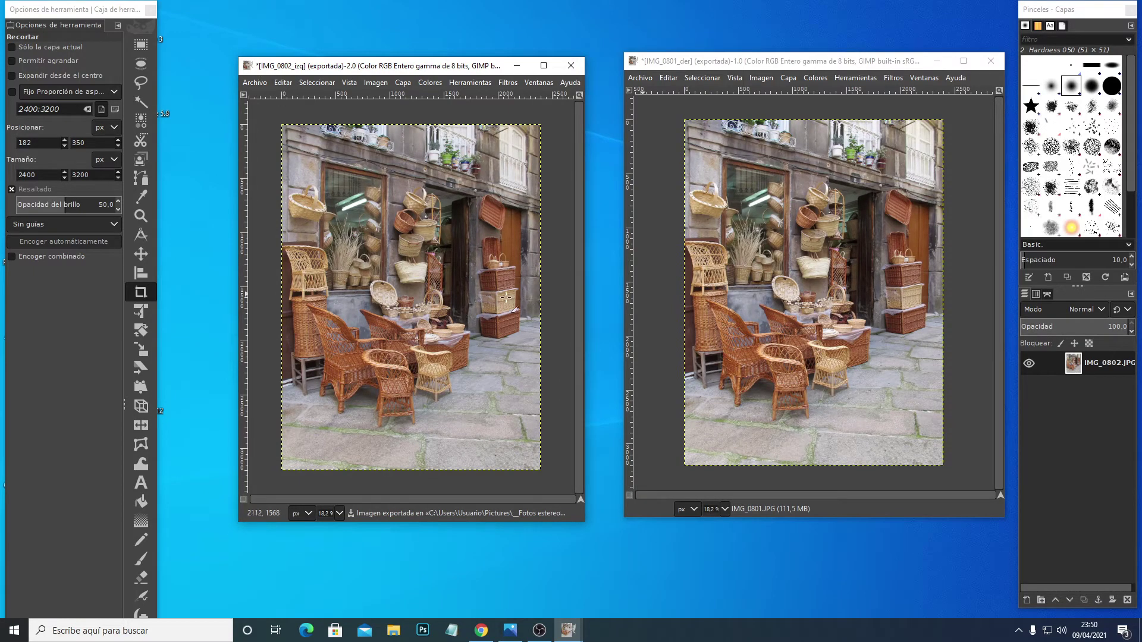
Extend the canvas of IMG_0802_izq to a width of 4800 px with zero offset and widen its window to fit.
left_click(339, 513)
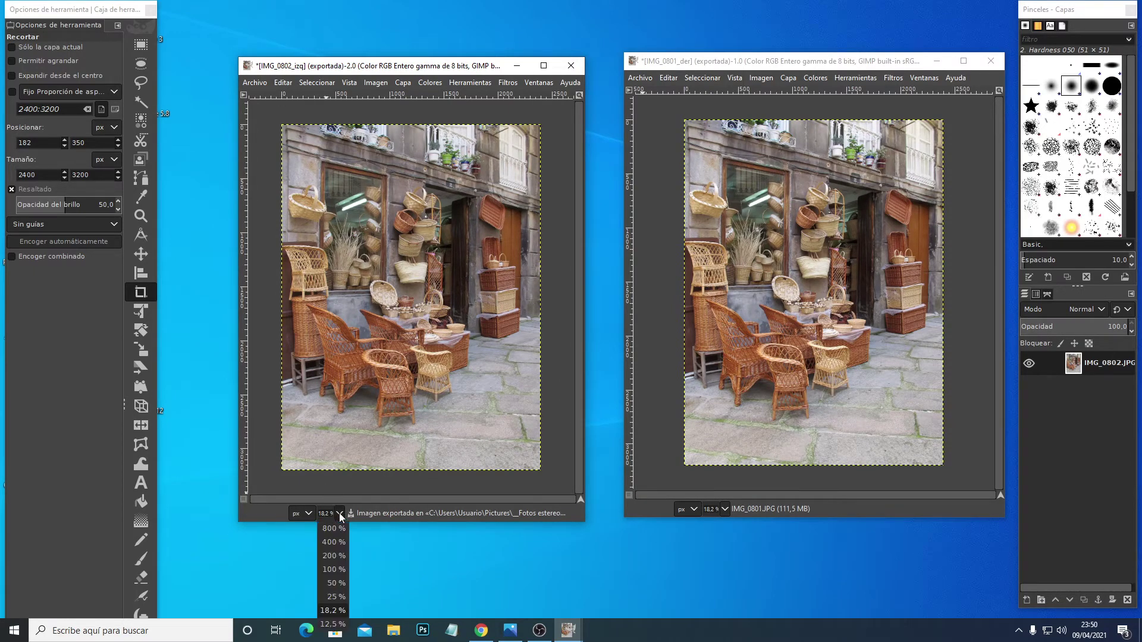
left_click(331, 630)
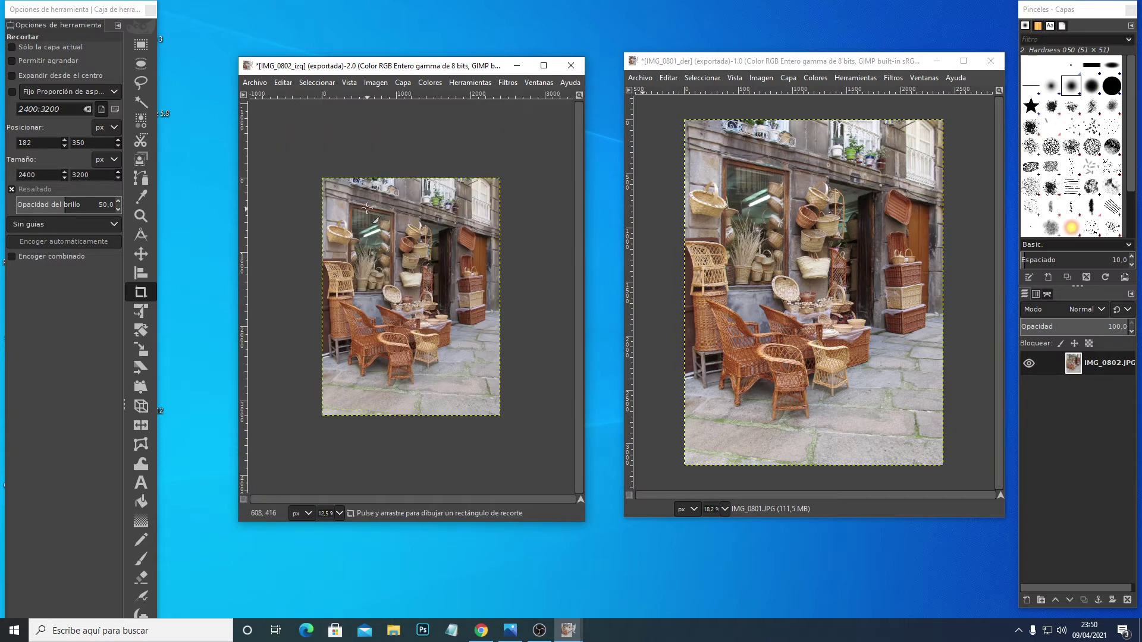
left_click(376, 83)
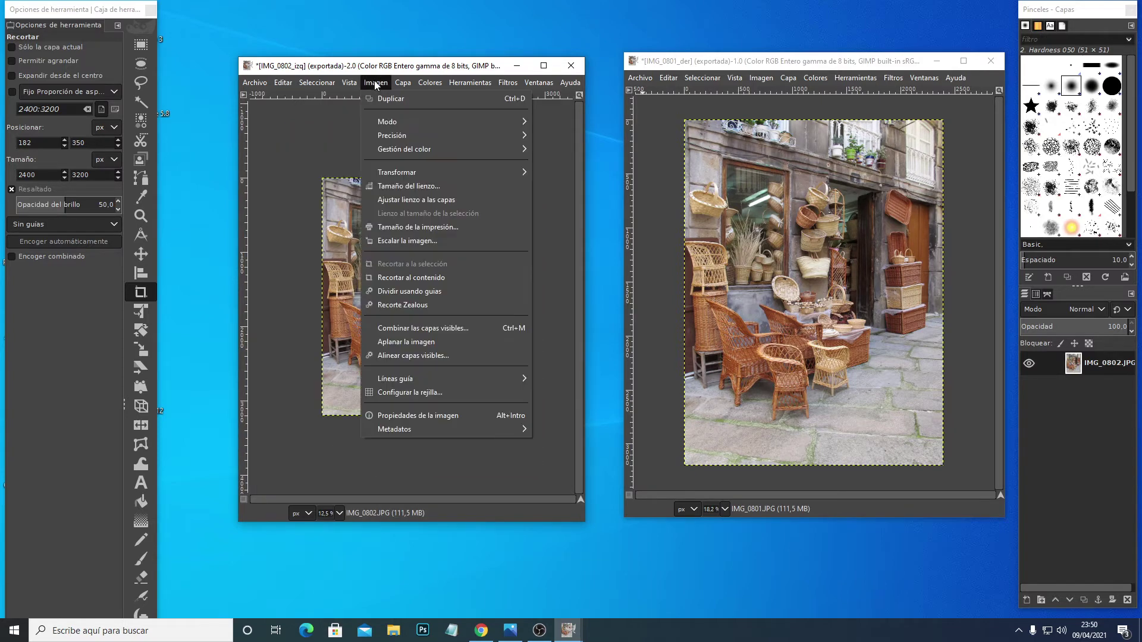
left_click(403, 188)
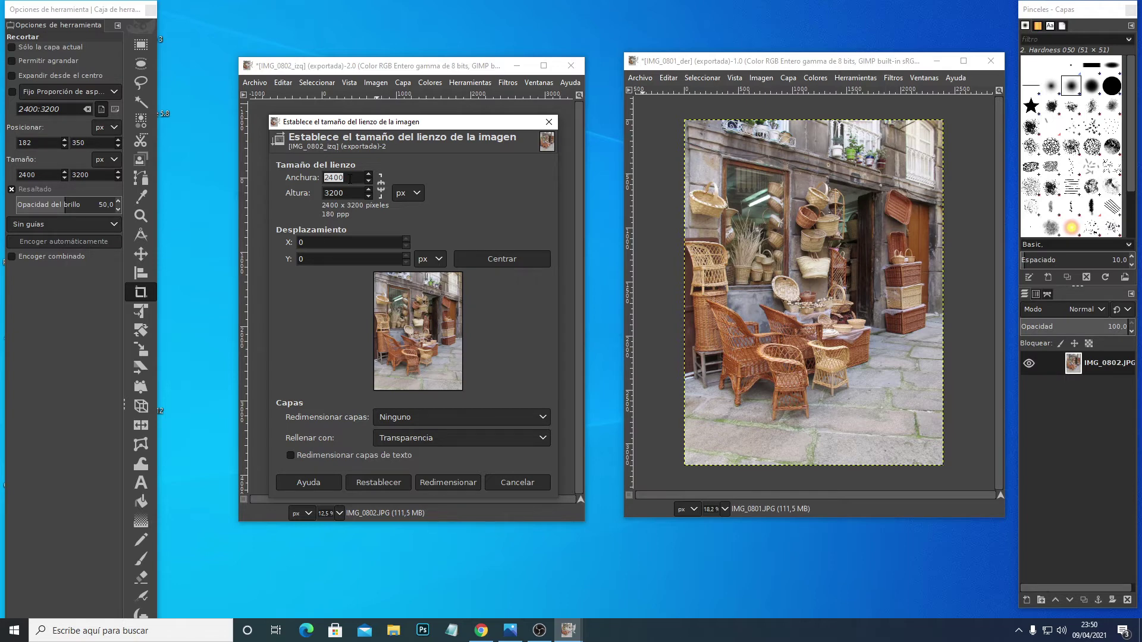
type("4800")
left_click(456, 481)
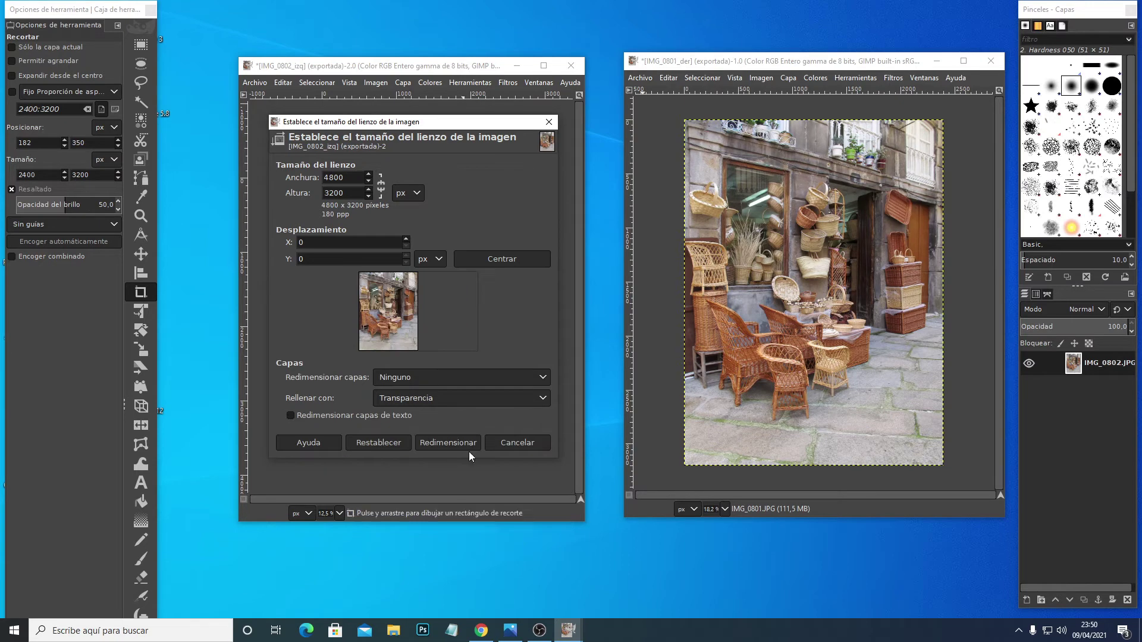
left_click(461, 444)
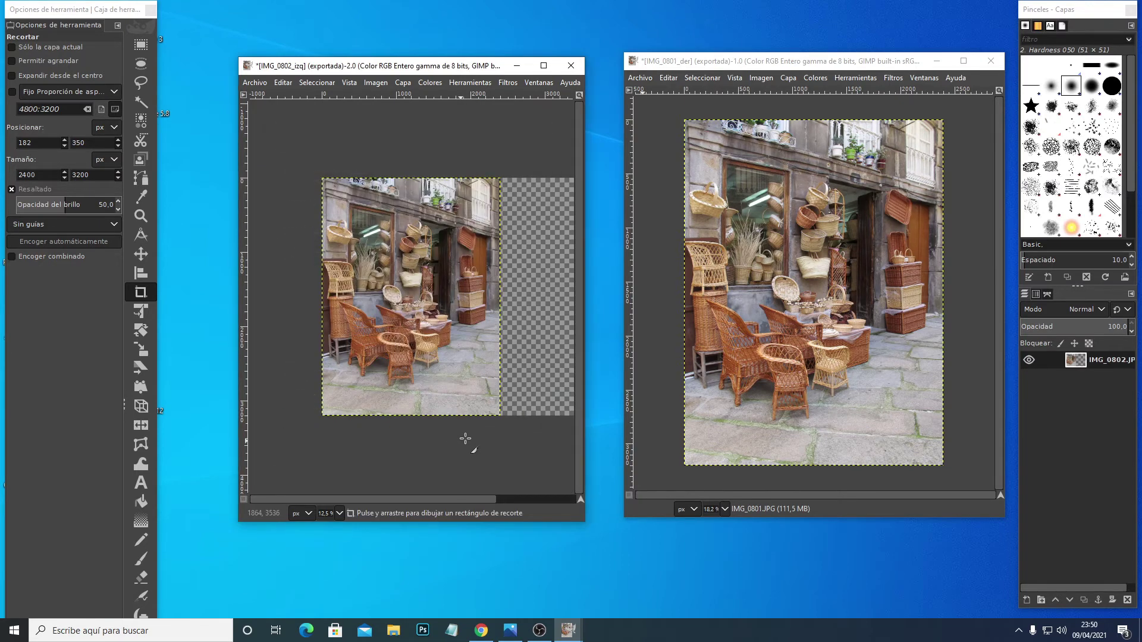
left_click_drag(585, 345, 680, 345)
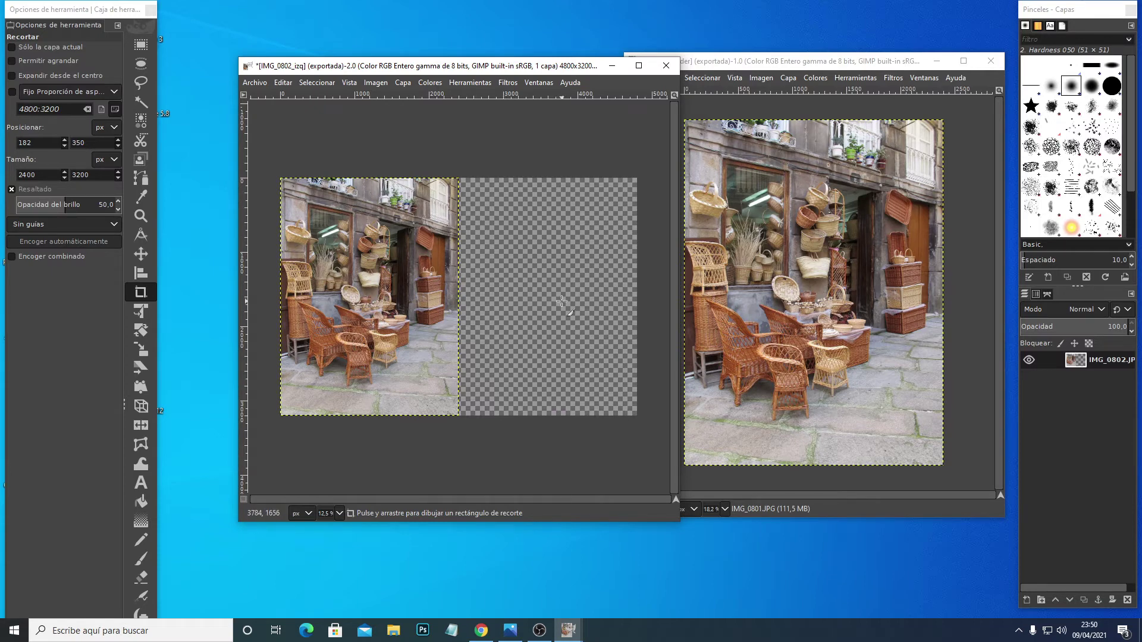
Add IMG_0801_der.JPG as a new layer in the widened IMG_0802_izq image.
left_click(254, 83)
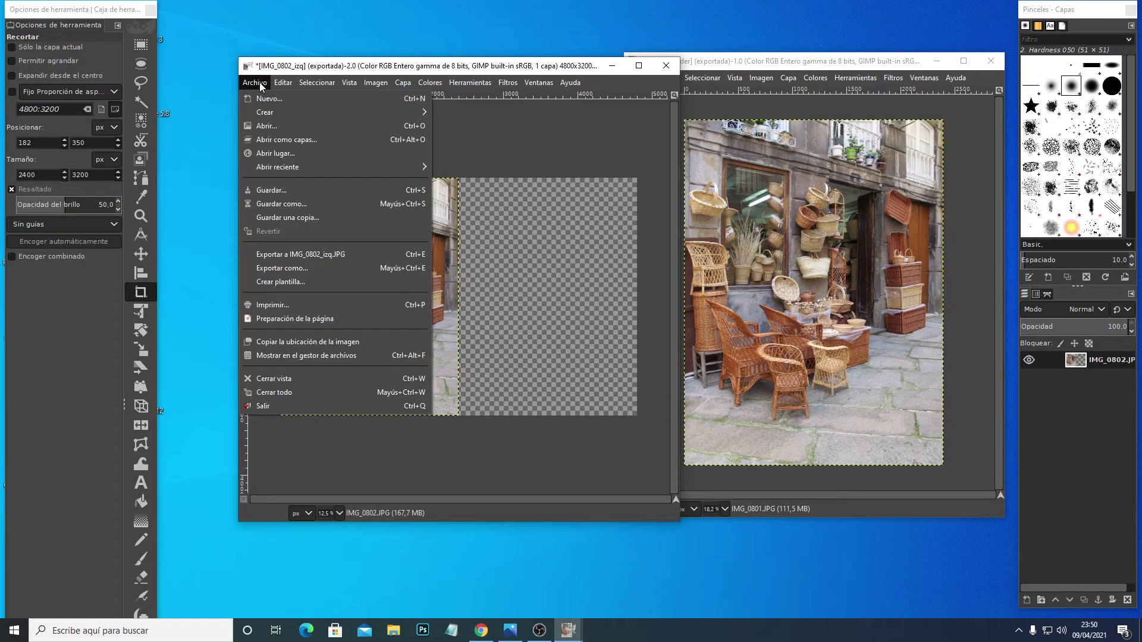
left_click(284, 141)
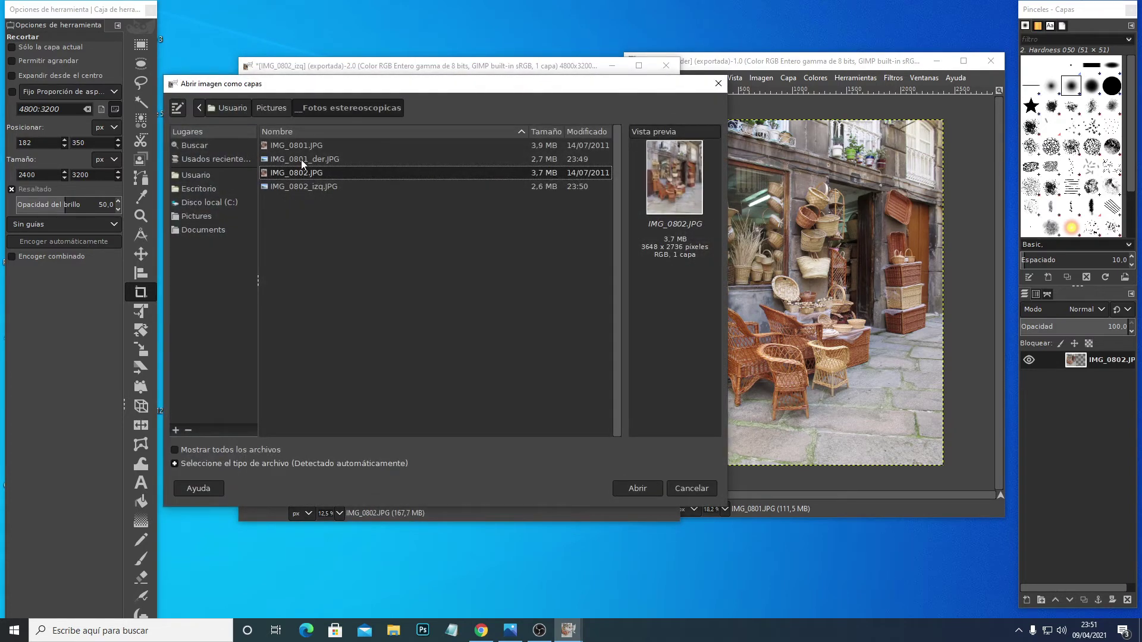
left_click(301, 159)
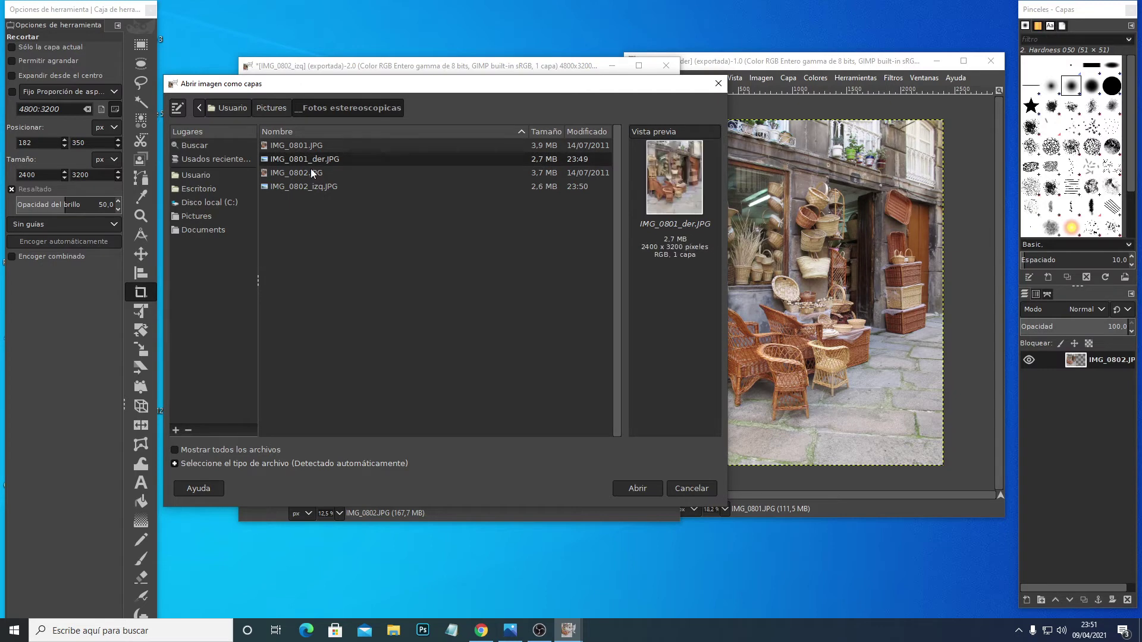
left_click(636, 489)
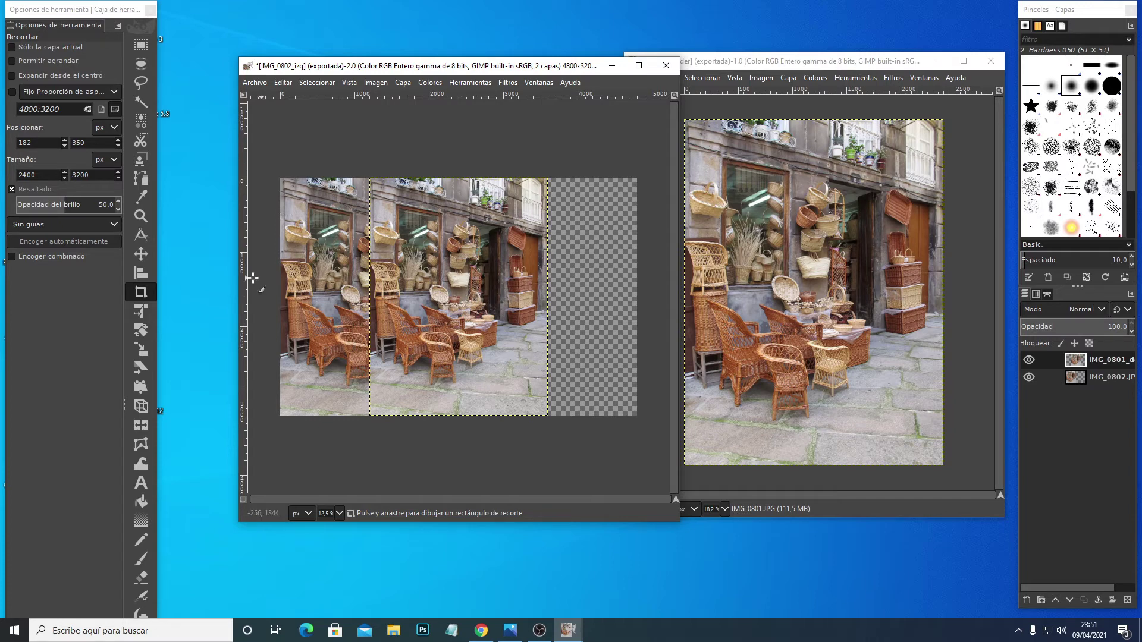
Align the IMG_0801_der layer to the right edge of the canvas with the Align tool.
left_click(141, 273)
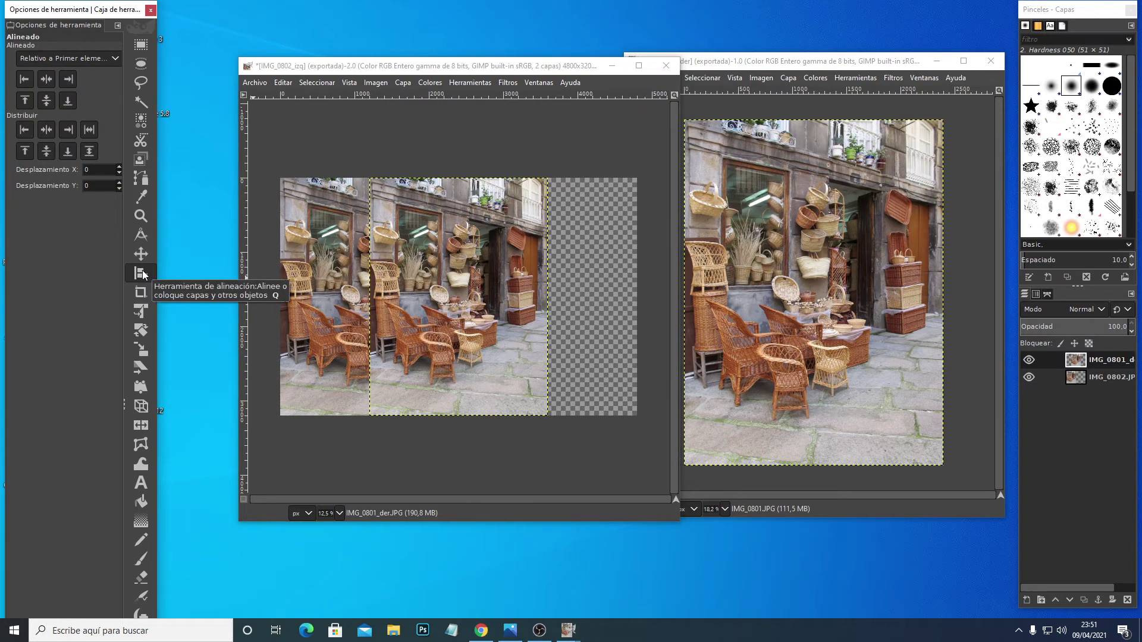
left_click(453, 243)
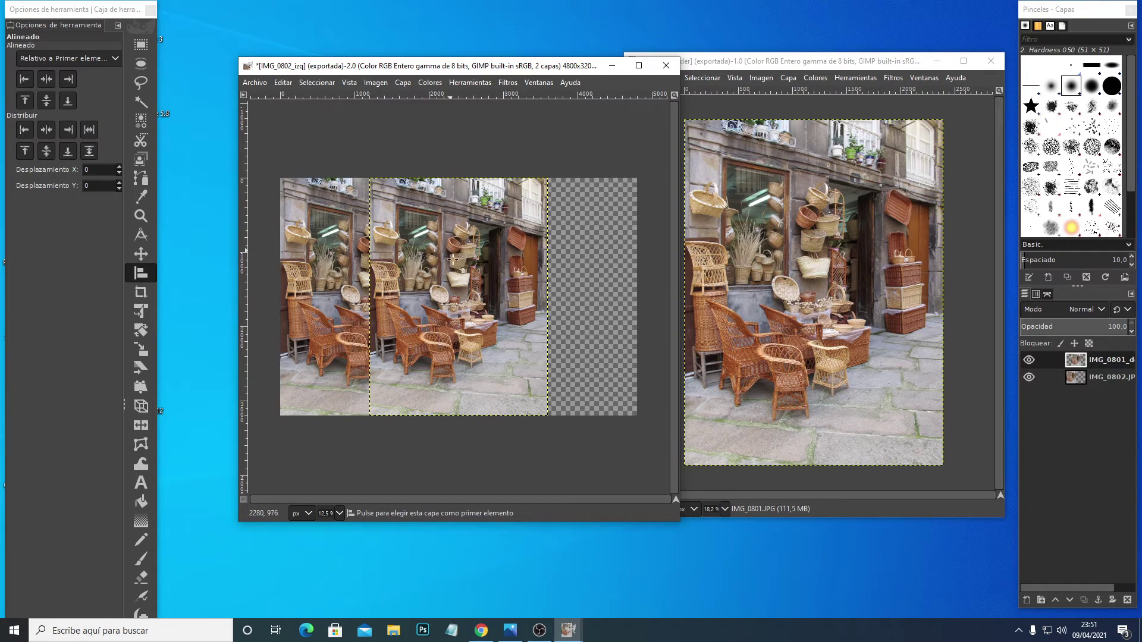
left_click(458, 281)
left_click(69, 84)
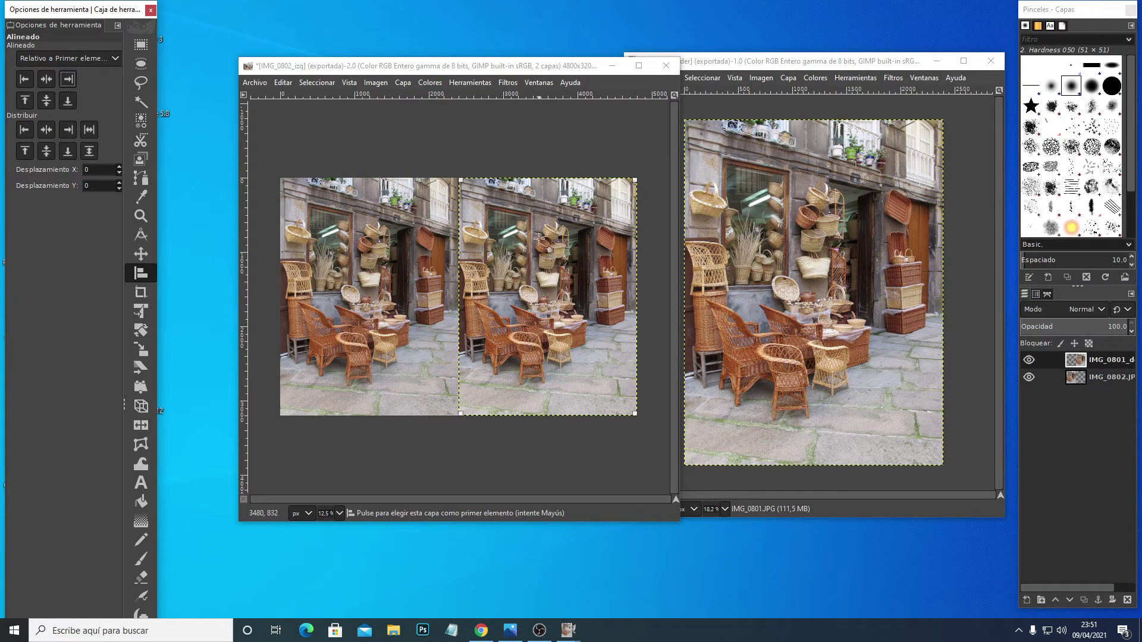
Export the side-by-side image as the JPEG file foto3d_vigo_01D.JPG in the __Fotos estereoscopicas folder.
left_click(254, 83)
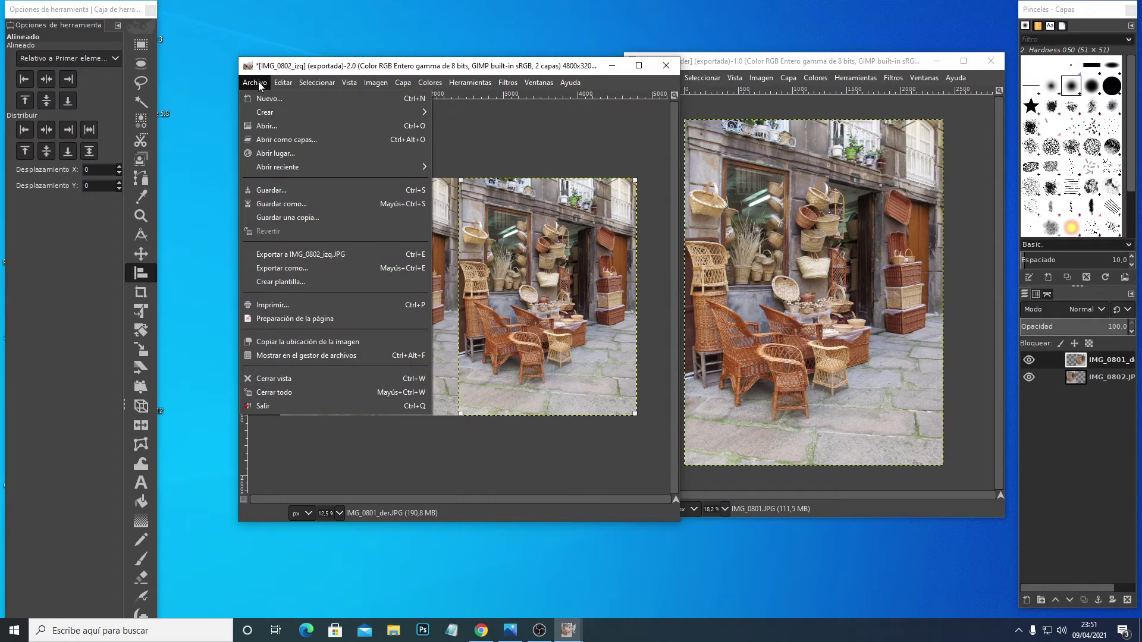
left_click(284, 268)
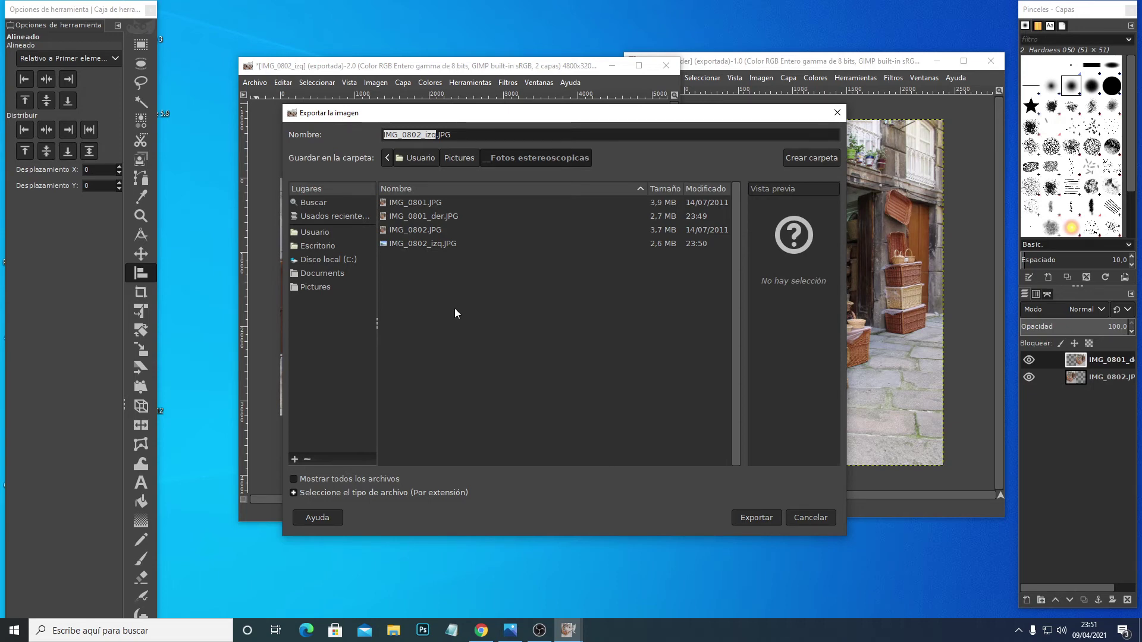
type("foto3d")
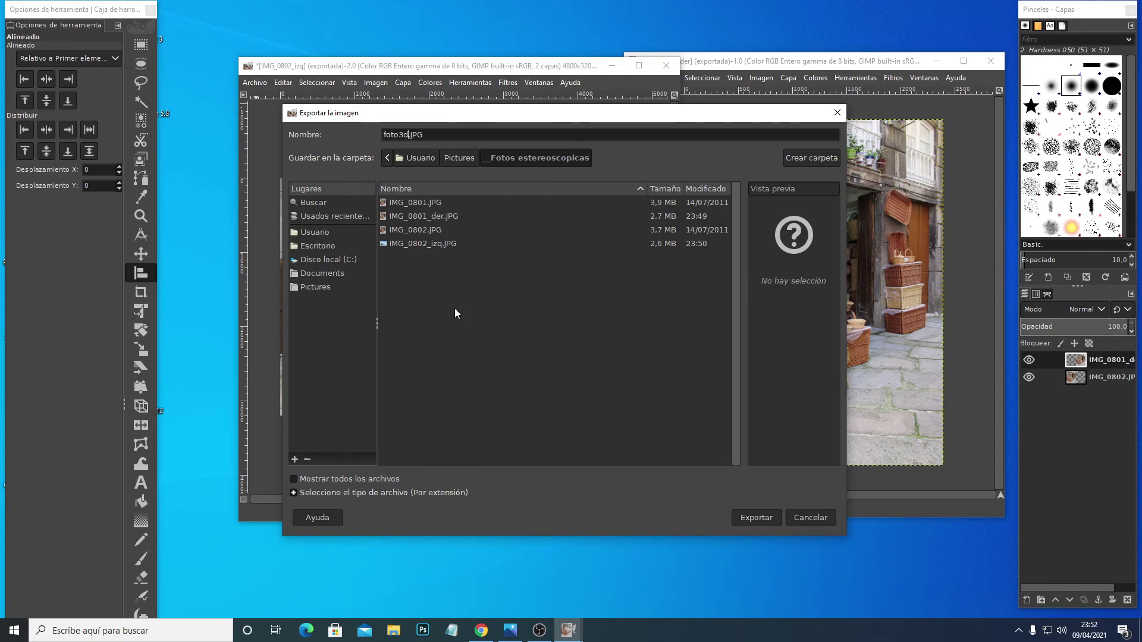
type("_vigo_01D")
left_click(766, 518)
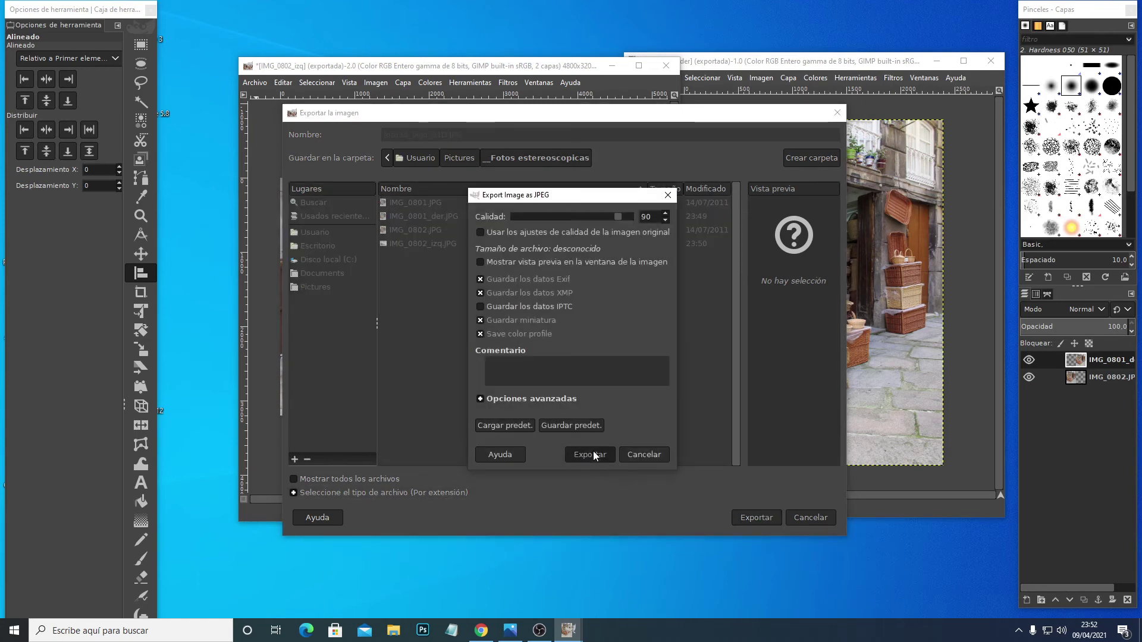
left_click(594, 451)
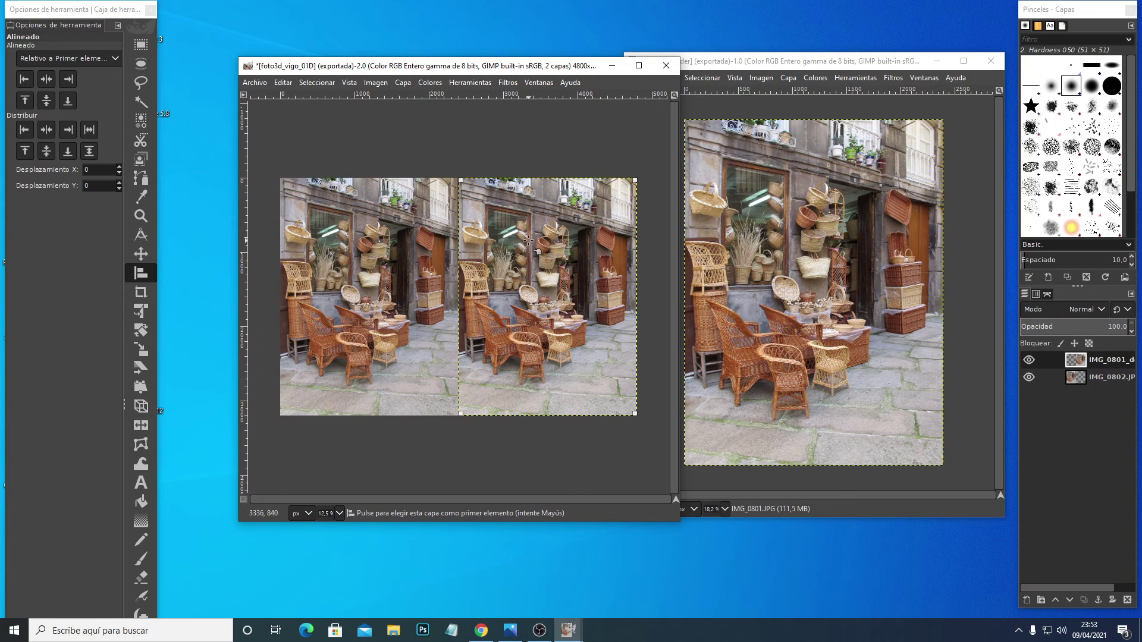
Swap the two photos with the Align tool, placing the IMG_0802 layer at the canvas's right edge and the IMG_0801_der layer at its left edge.
left_click(47, 80)
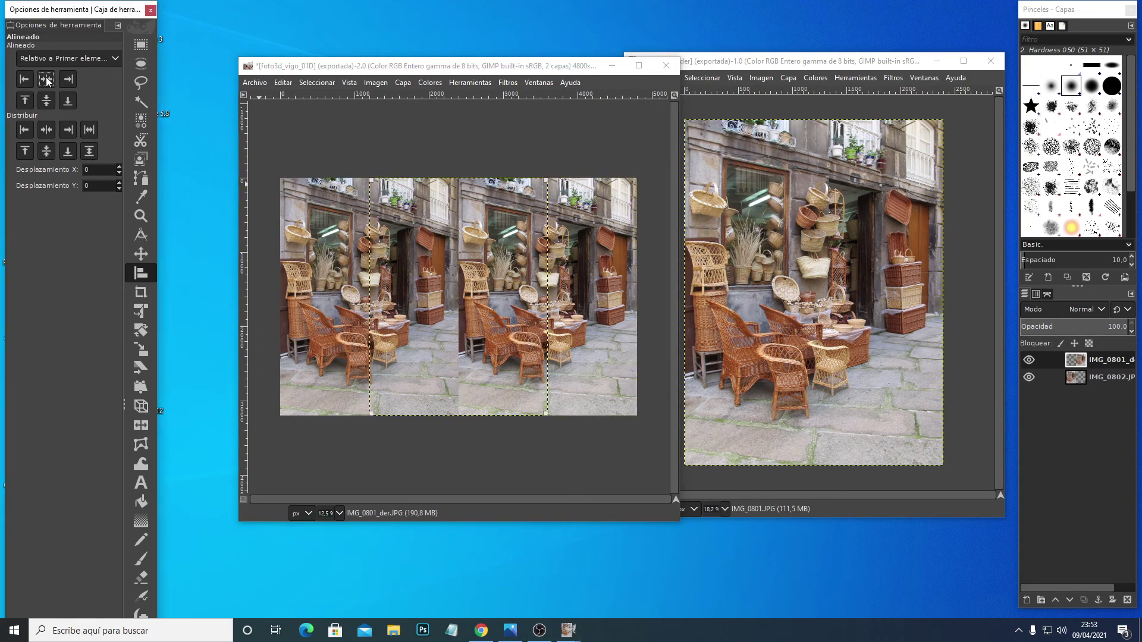
left_click(330, 215)
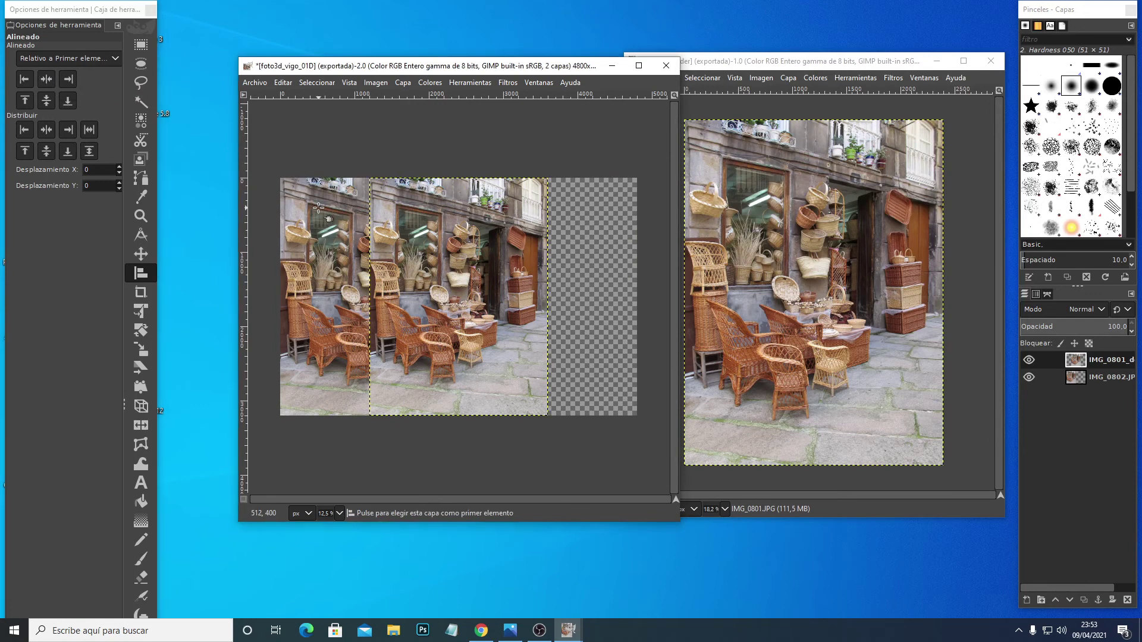
left_click(318, 208)
left_click(68, 79)
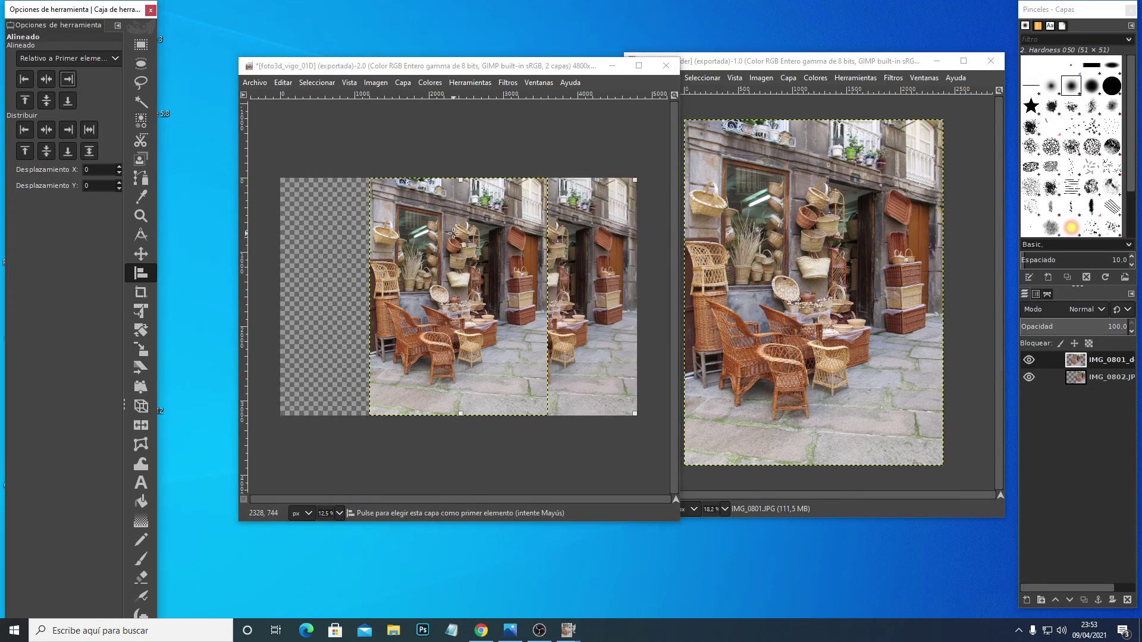
left_click(454, 234)
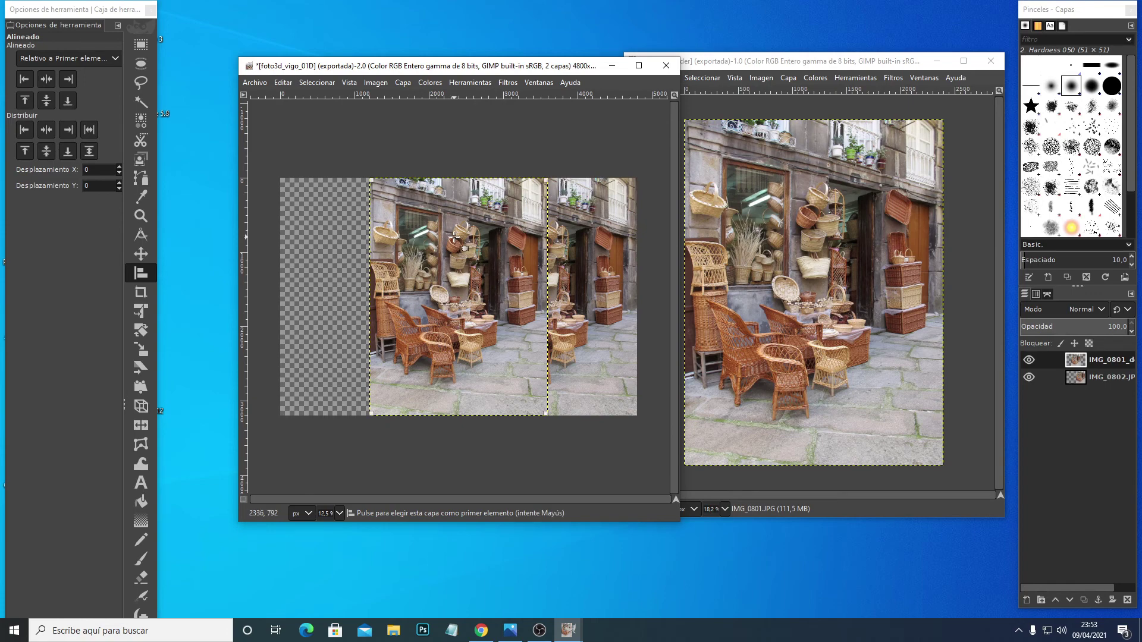
left_click(23, 81)
left_click(22, 81)
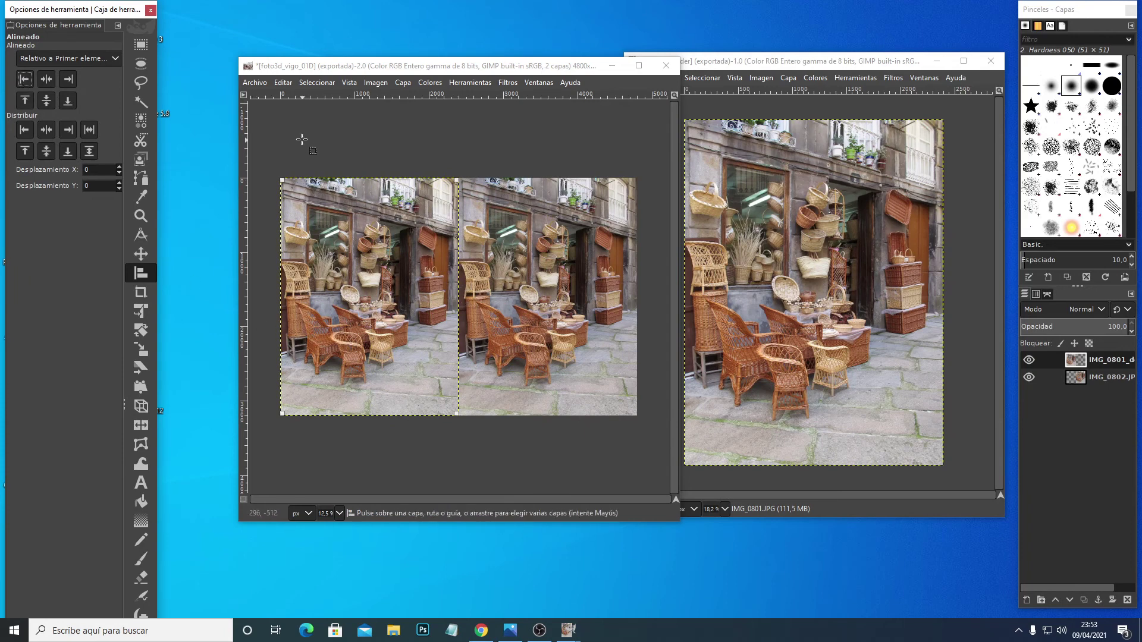
Export the swapped arrangement as the JPEG file foto3d_vigo_01X.JPG in the __Fotos estereoscopicas folder.
left_click(256, 84)
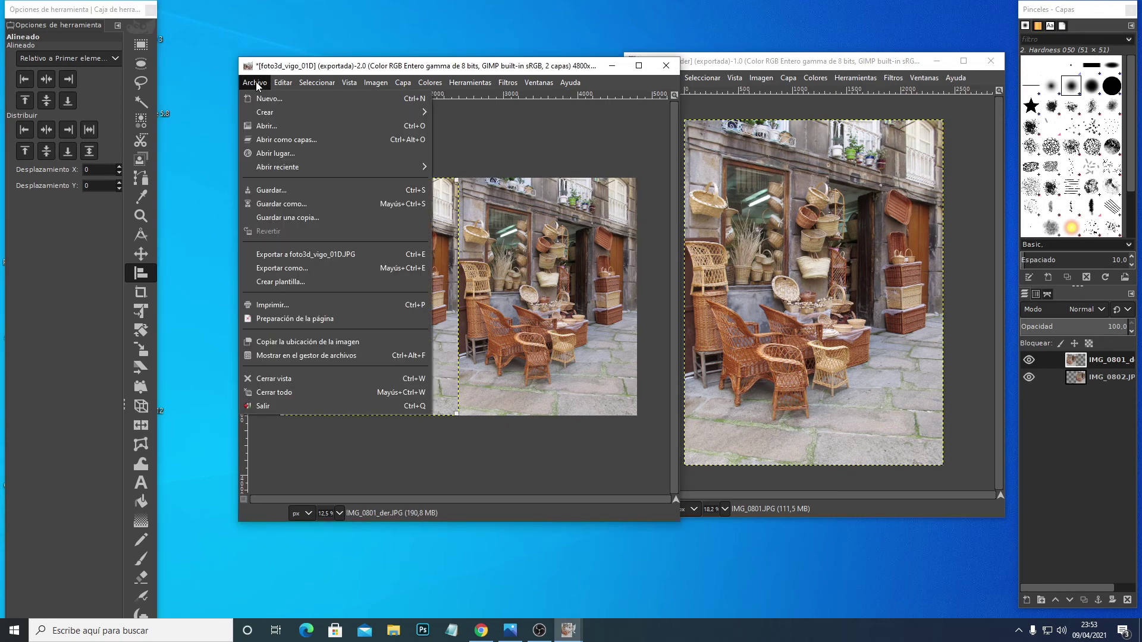
left_click(288, 268)
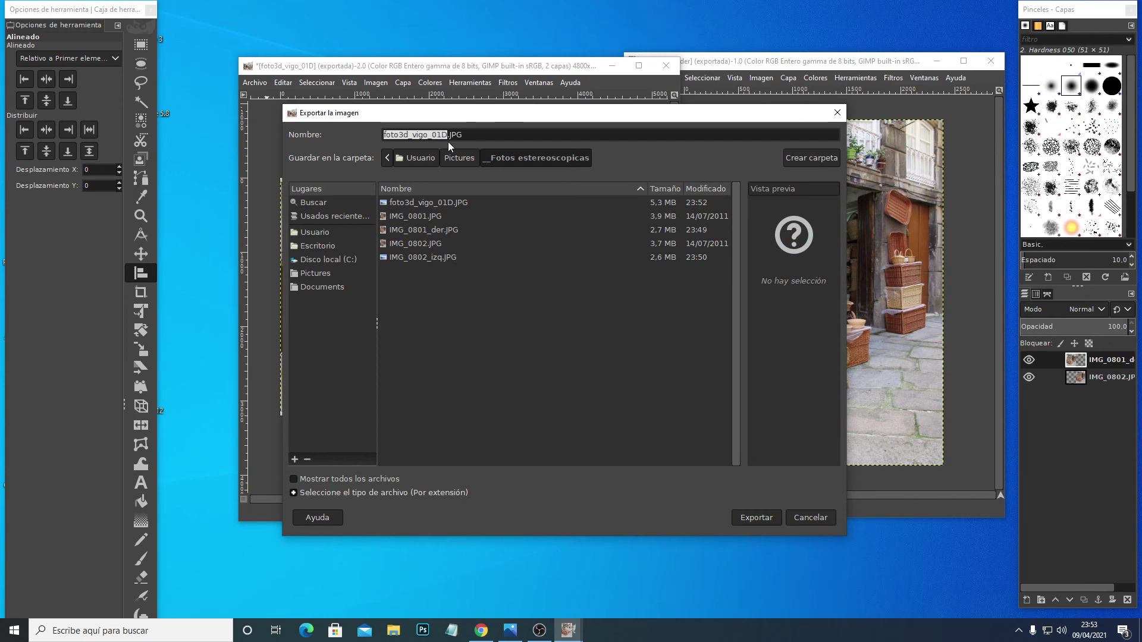
left_click(444, 134)
left_click_drag(444, 134, 448, 135)
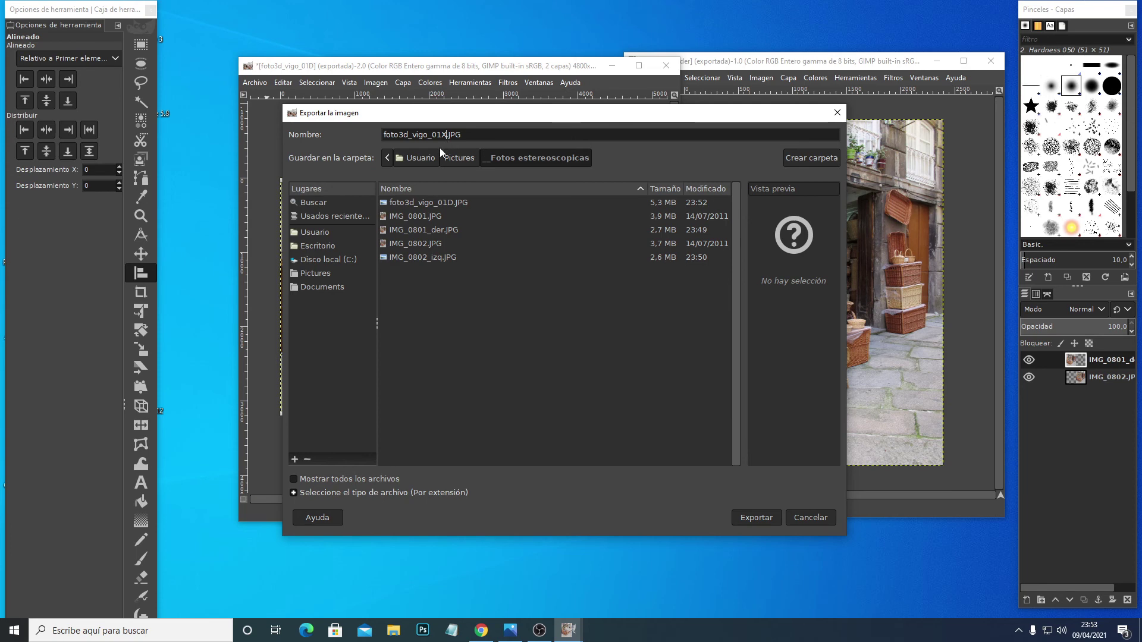
left_click(761, 519)
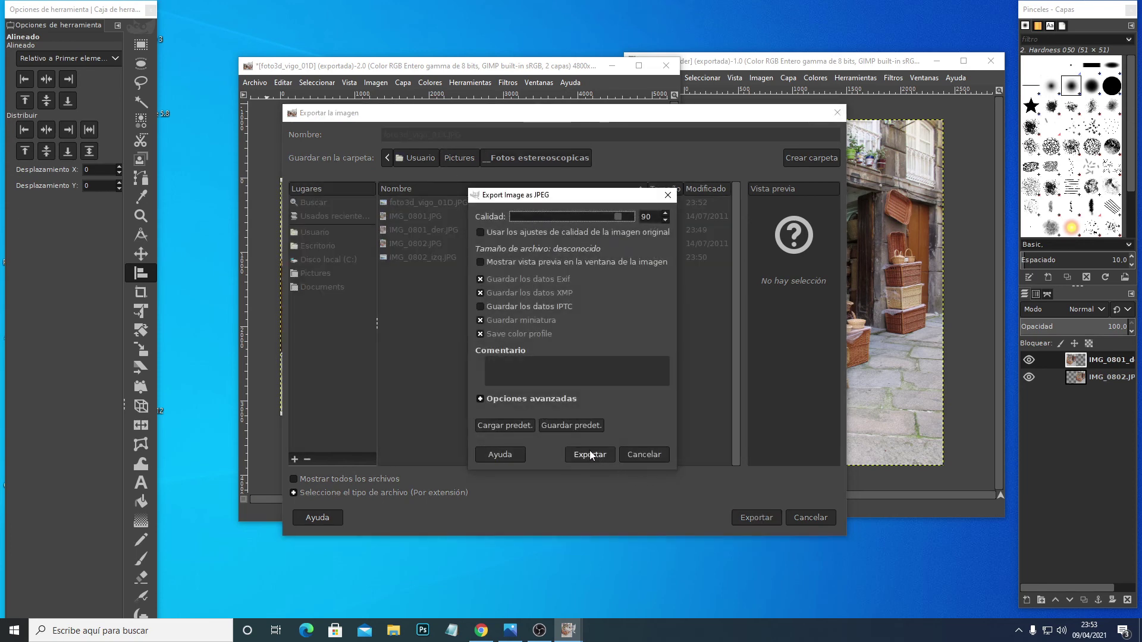
left_click(600, 456)
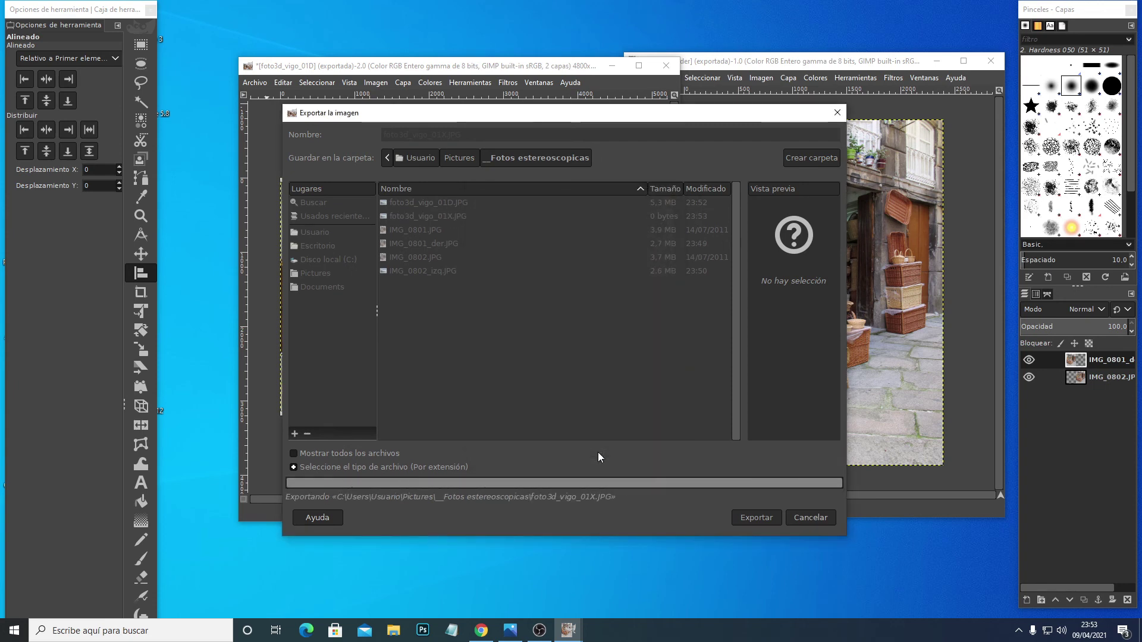